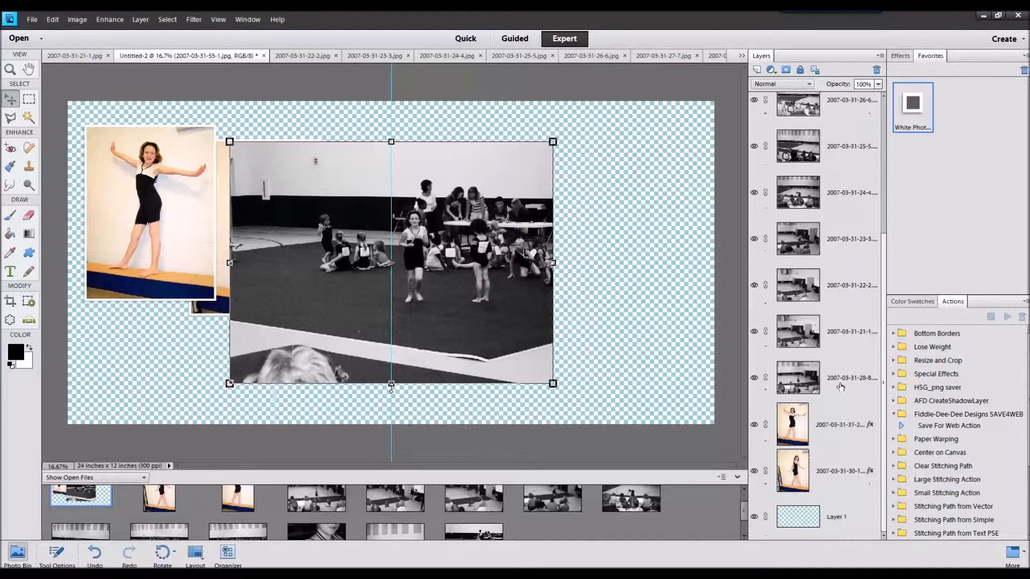
- Apply the white photo frame style to all the black-and-white photos and scale them down together on the left page
shift+click(848, 377)
drag(798, 378, 888, 173)
drag(553, 141, 370, 305)
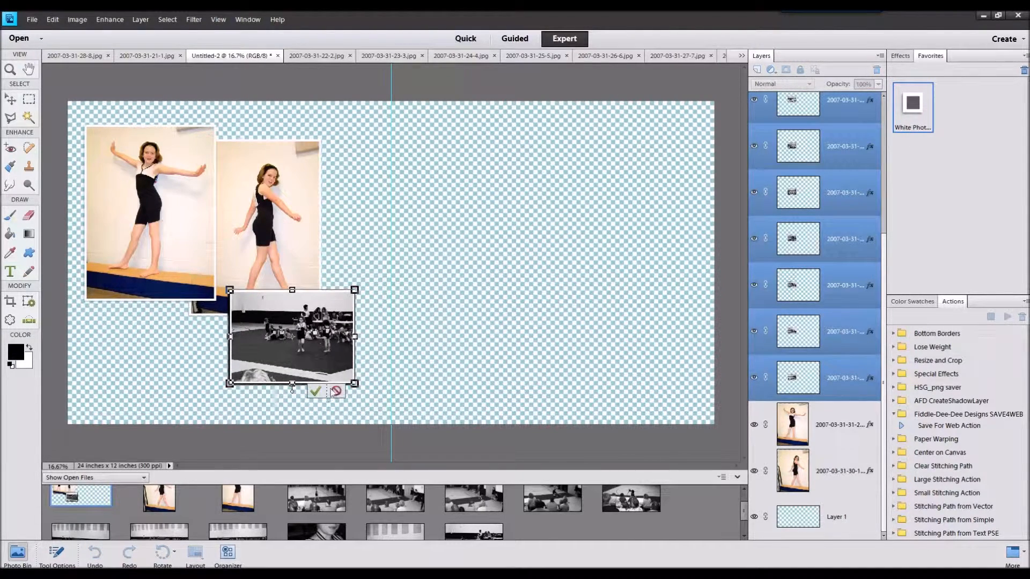
click(317, 391)
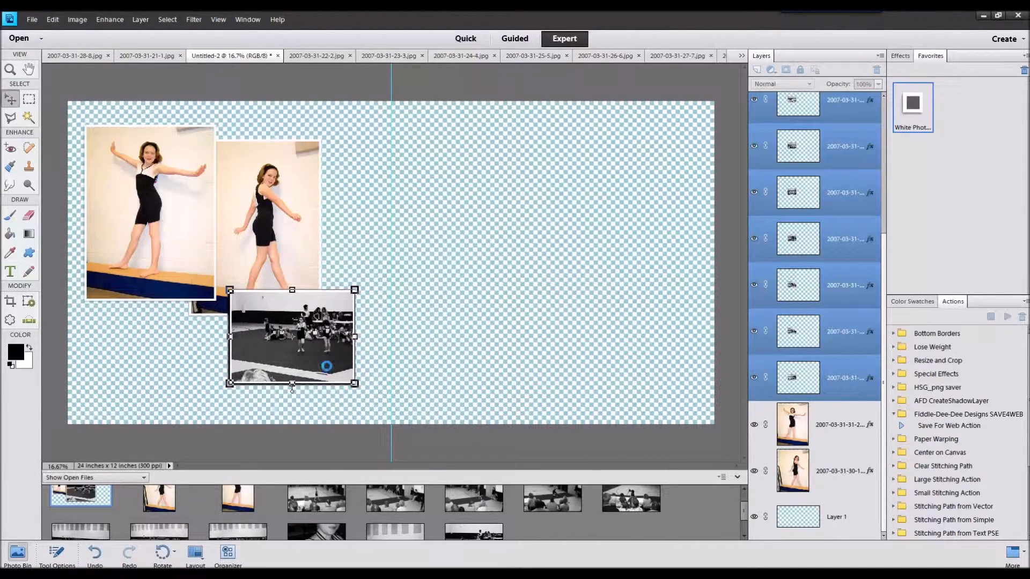
click(277, 440)
- Move the two group photos and the medal close-up to the right page as an overlapping cluster, with the medal photo in front
drag(300, 349, 651, 369)
click(310, 357)
drag(310, 356, 582, 369)
drag(815, 163, 804, 107)
drag(335, 336, 582, 270)
key(ctrl+shift+bracketright)
- Select the three clustered photos and move them together to the upper part of the right page
drag(274, 340, 378, 346)
click(567, 285)
shift+click(563, 352)
shift+click(660, 349)
drag(608, 272, 598, 164)
- Spread the remaining stacked photos into an overlapping row along the lower part of the double page
drag(343, 379, 497, 373)
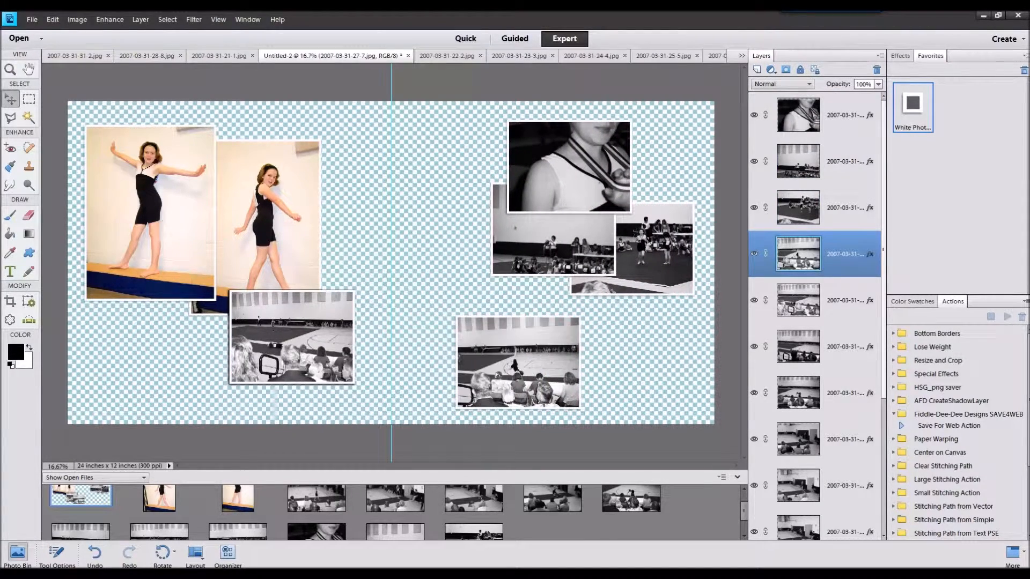
drag(322, 346, 421, 371)
drag(482, 367, 559, 368)
drag(427, 364, 502, 366)
drag(325, 358, 425, 382)
drag(270, 352, 333, 376)
drag(255, 352, 241, 378)
drag(284, 305, 732, 331)
- Select all the photos in the lower row and scale them down together so the row fits within the page width
scroll(846, 319, up, 3)
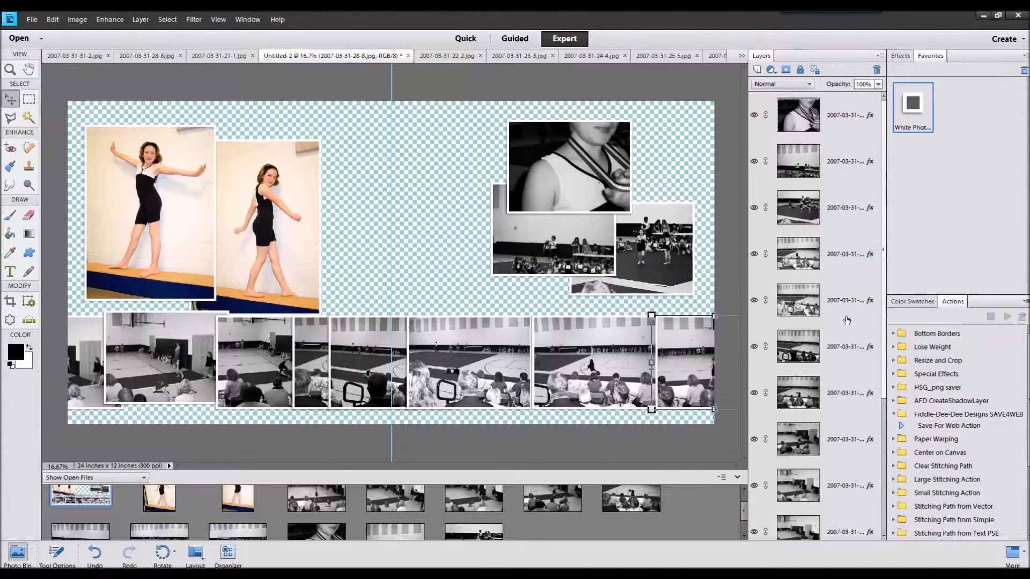
shift+click(835, 264)
scroll(708, 326, down, 4)
drag(655, 297, 490, 357)
drag(398, 352, 480, 340)
drag(570, 303, 600, 293)
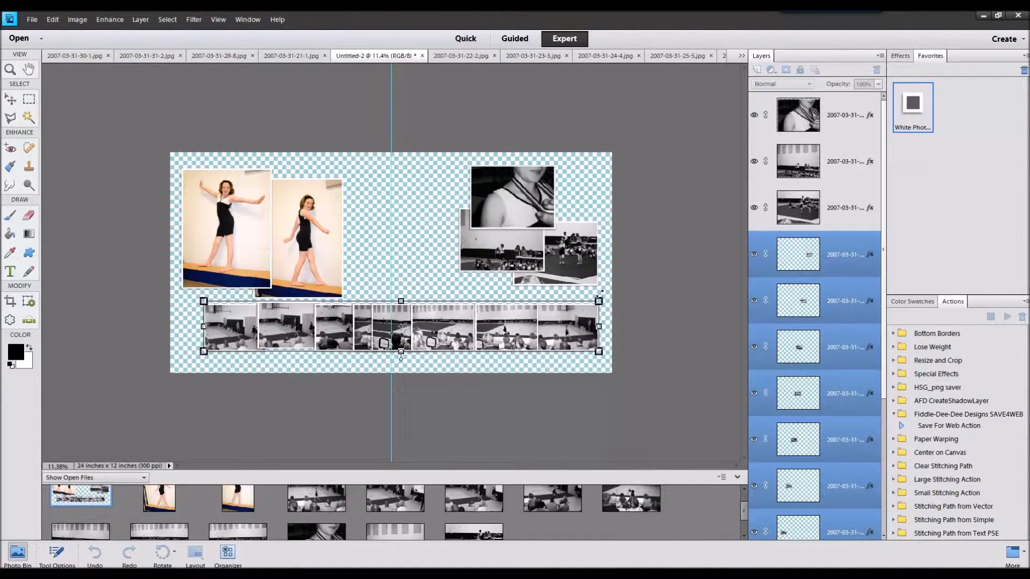
click(558, 360)
- Move the first two photos of the lower row toward the left page edge
scroll(558, 360, up, 4)
click(167, 358)
drag(167, 357, 123, 352)
drag(241, 354, 196, 356)
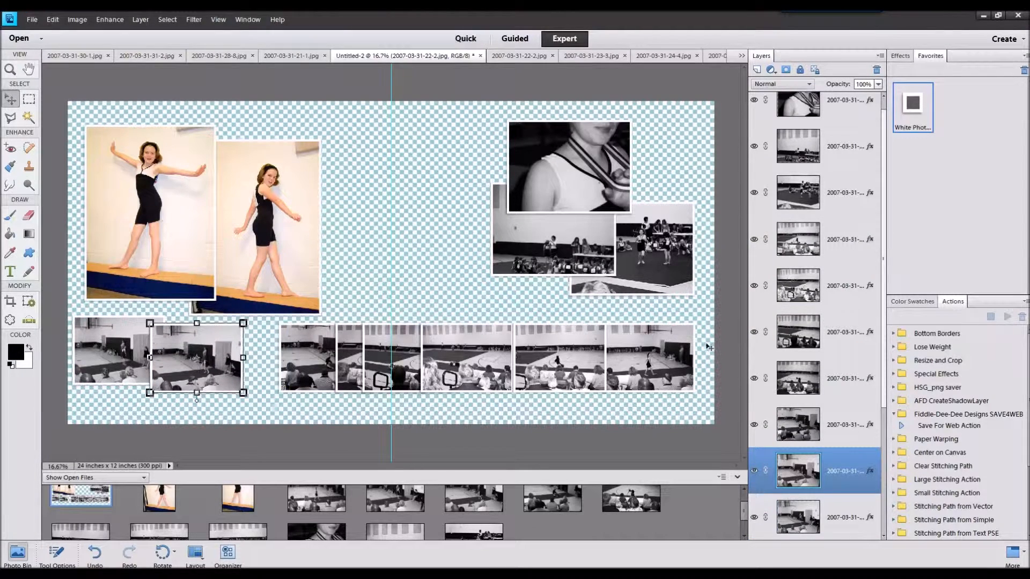
- Lower row photo layers in the layer stack and position the third photo beside the second one
scroll(805, 445, down, 3)
drag(831, 336, 844, 441)
drag(306, 375, 258, 379)
drag(837, 286, 843, 432)
drag(287, 364, 290, 357)
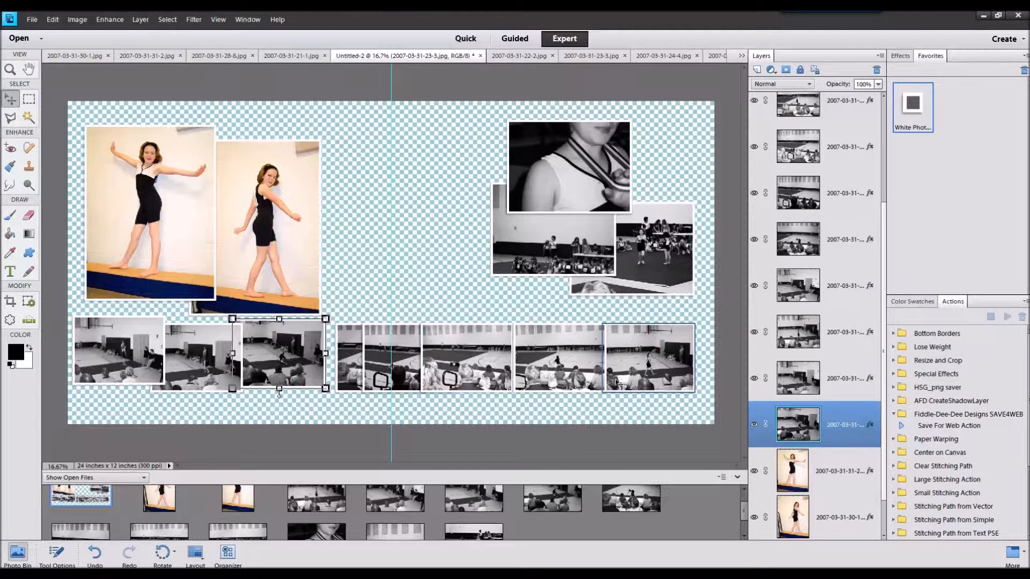
- Spread the other five photos of the lower row toward the right page edge
drag(369, 364, 488, 352)
drag(561, 357, 587, 353)
drag(660, 358, 678, 354)
- Select all the lower-row photos again and scale them down together a little more
click(827, 425)
scroll(845, 259, up, 3)
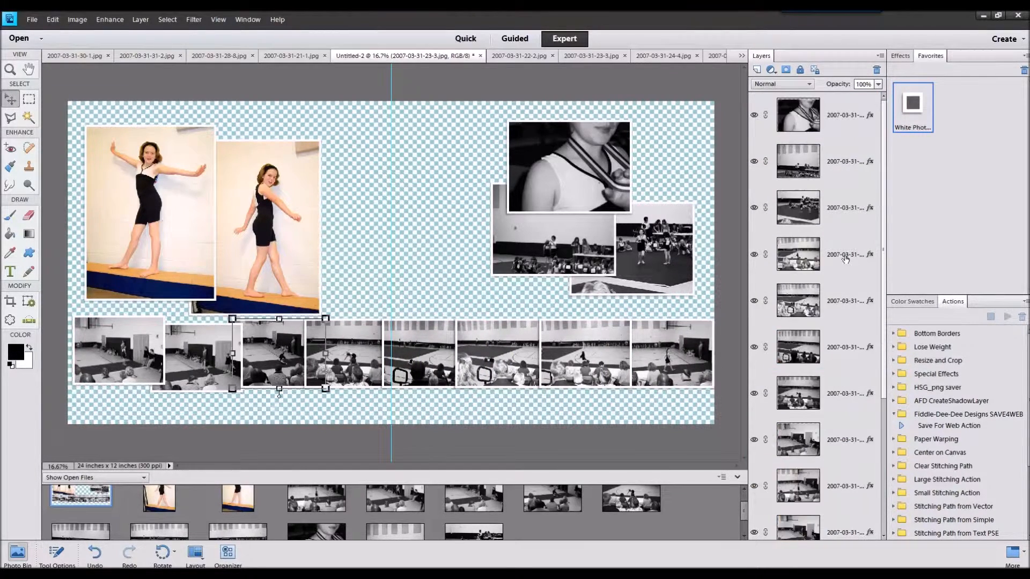
shift+click(842, 250)
drag(713, 317, 592, 331)
drag(506, 387, 553, 382)
click(598, 393)
- Align the bottom edges of the eight row photos and distribute them by their middles up to the right page edge
drag(599, 359, 670, 361)
scroll(837, 258, down, 2)
shift+click(844, 114)
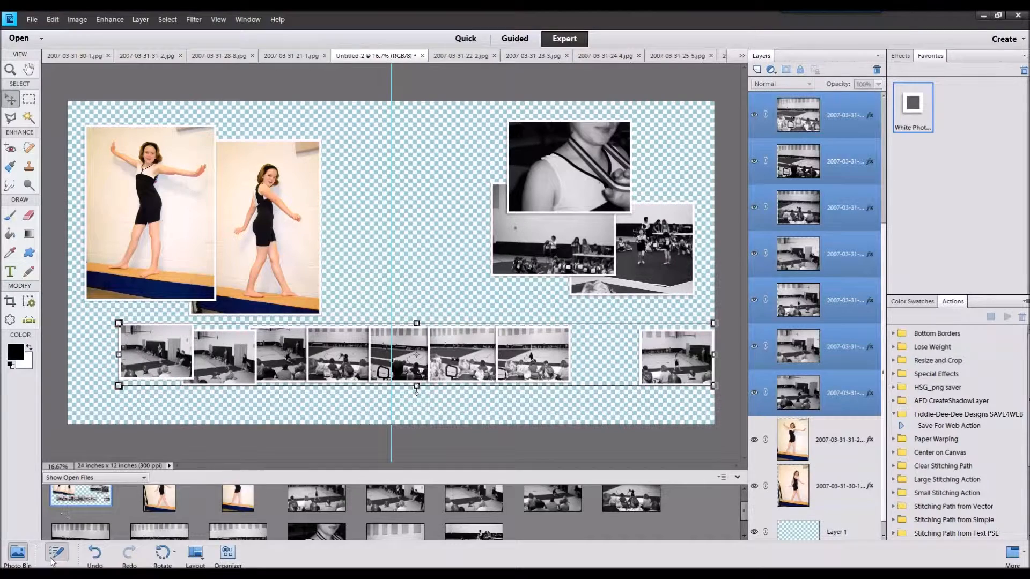
click(56, 555)
click(204, 528)
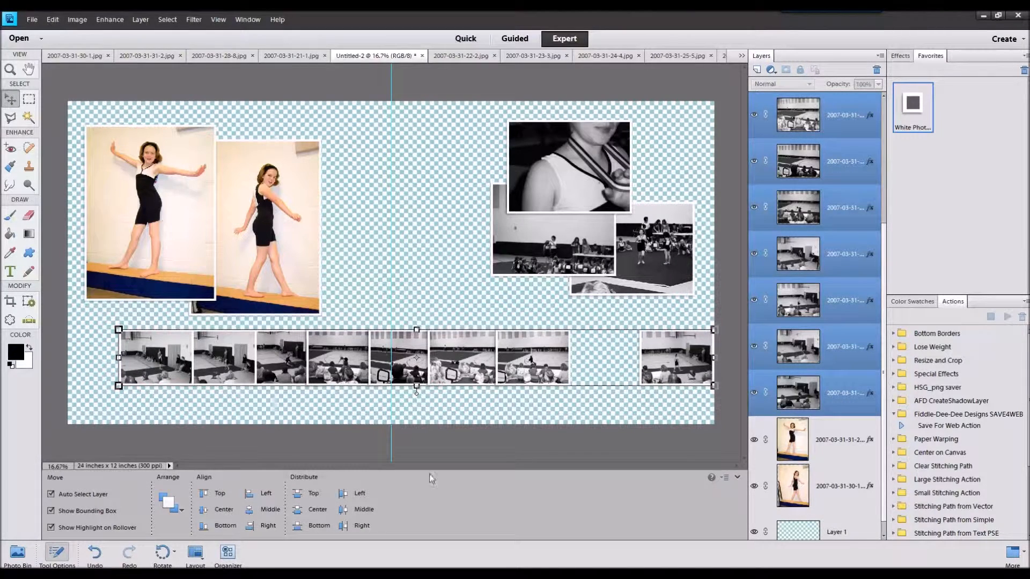
click(340, 513)
- Move the first row photo to the left page edge and distribute all eight photos evenly by their middles across both pages
drag(156, 358, 105, 357)
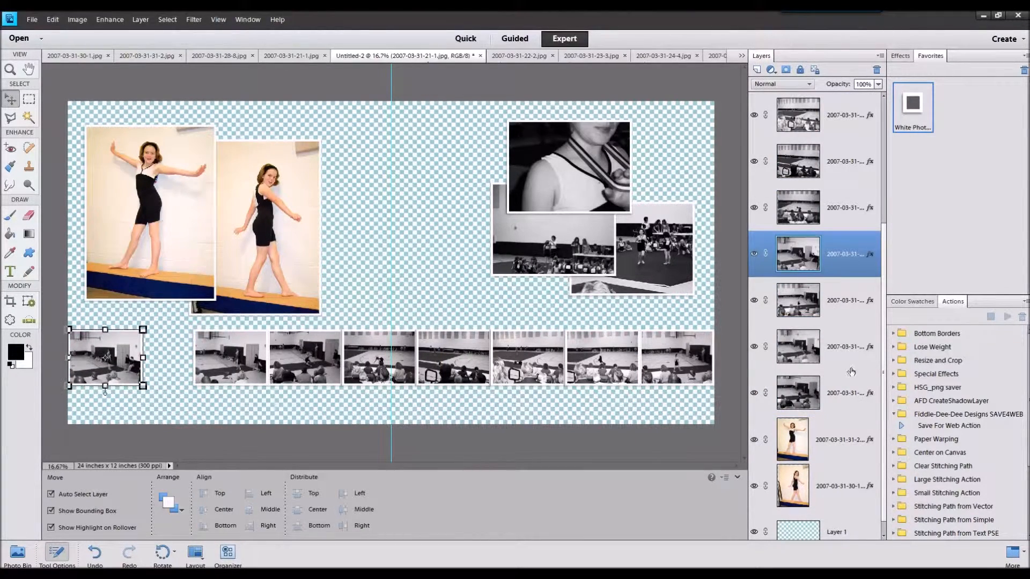
click(853, 393)
scroll(853, 393, up, 3)
shift+click(844, 208)
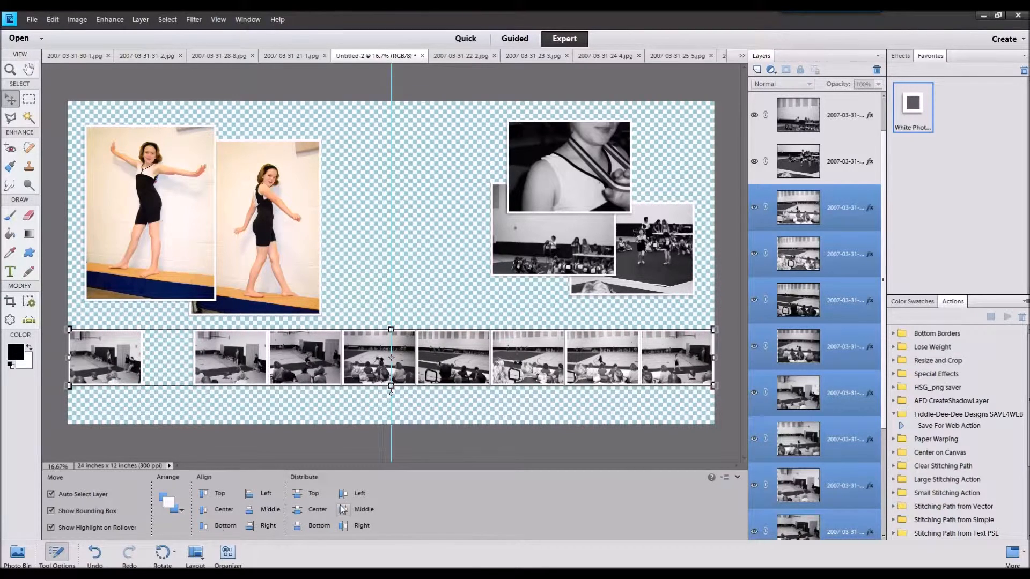
click(341, 509)
drag(391, 358, 439, 364)
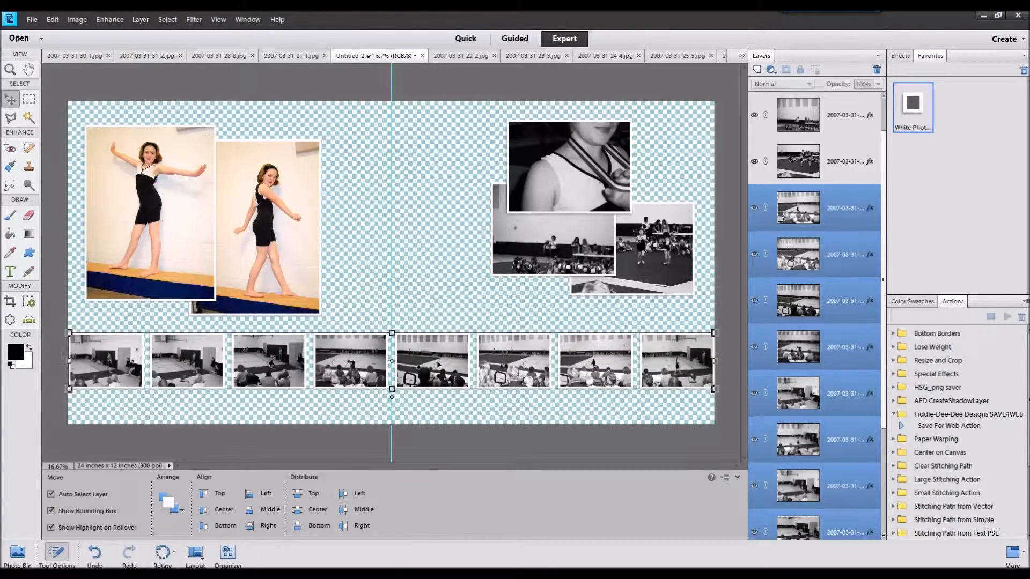
- Close all the source photo files, keeping only the layout document open
click(17, 558)
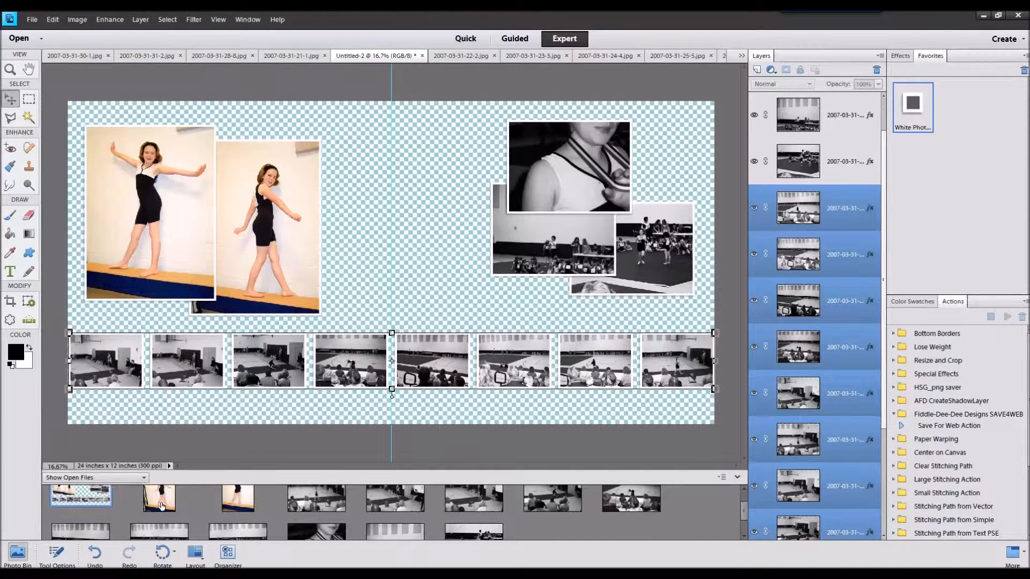
click(159, 502)
shift+click(471, 531)
right_click(471, 531)
click(496, 392)
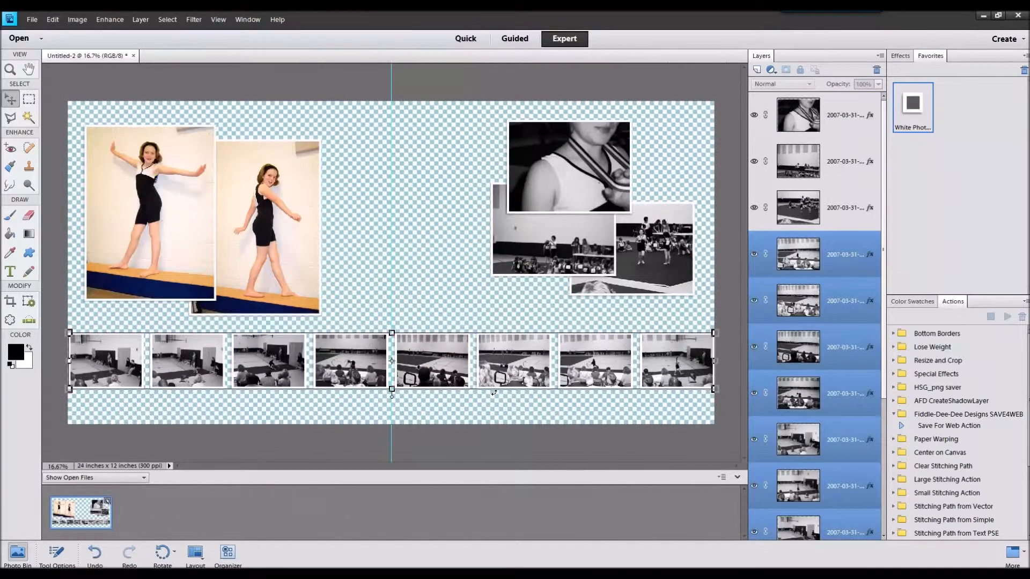
- Shift the medal photo slightly up and the group photo below it slightly upward within the upper cluster
drag(622, 198, 630, 191)
drag(547, 262, 517, 243)
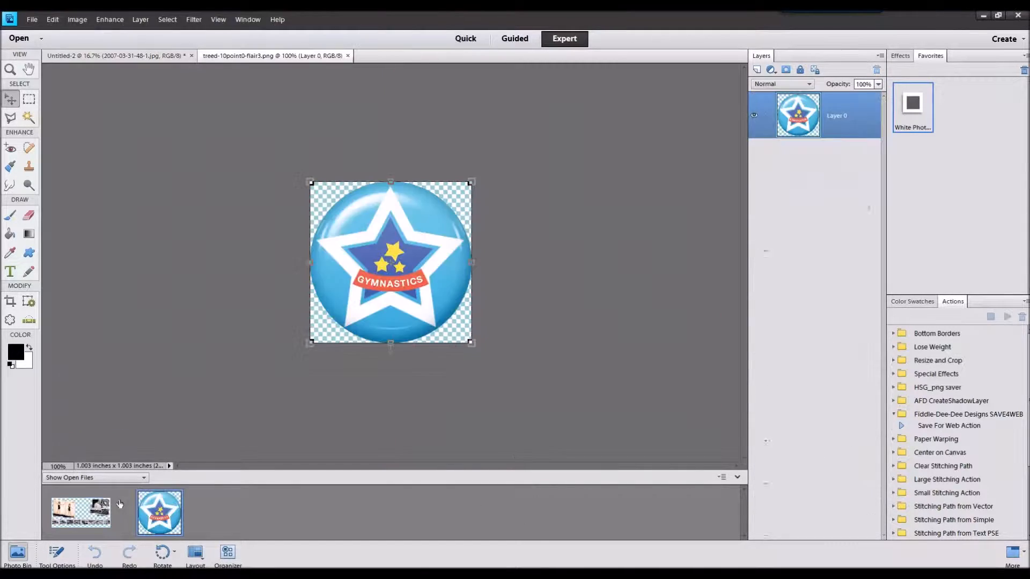
- Add the gymnastics star badge to the layout in front of the photos, near the medal photo's lower corner, with a ts45 layer style
double_click(97, 510)
drag(156, 512, 356, 213)
right_click(356, 212)
click(379, 254)
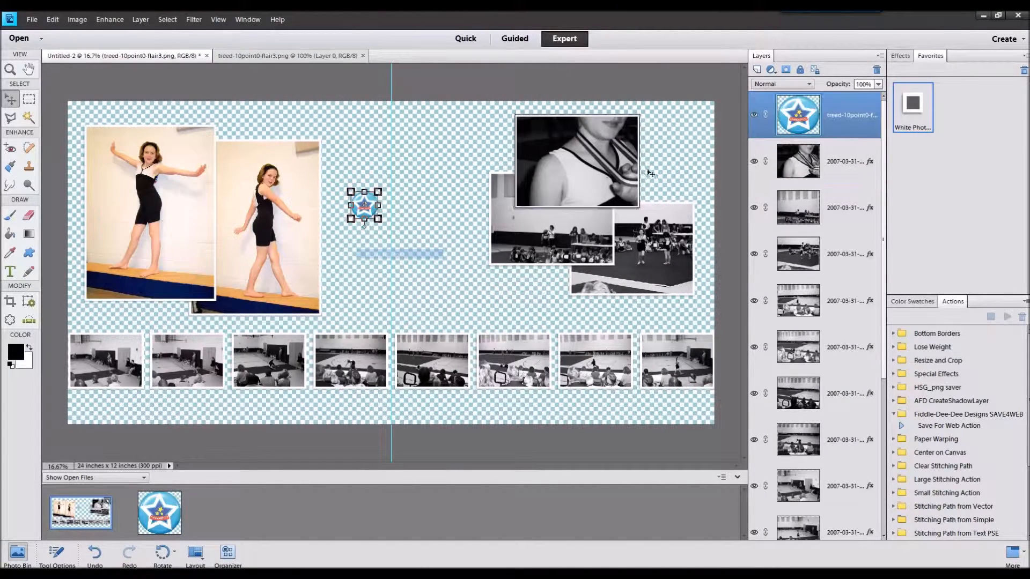
click(899, 56)
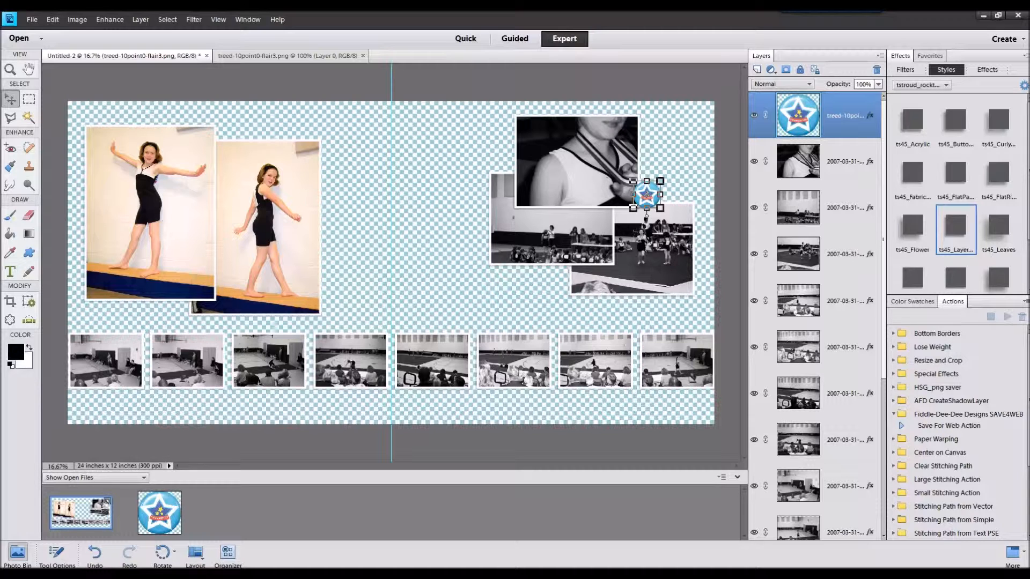
- Add the rainbow mat to the layout, layer it behind the photo cluster, and position and scale it just below the photos
double_click(80, 512)
drag(238, 512, 373, 354)
drag(408, 259, 545, 295)
drag(857, 117, 857, 159)
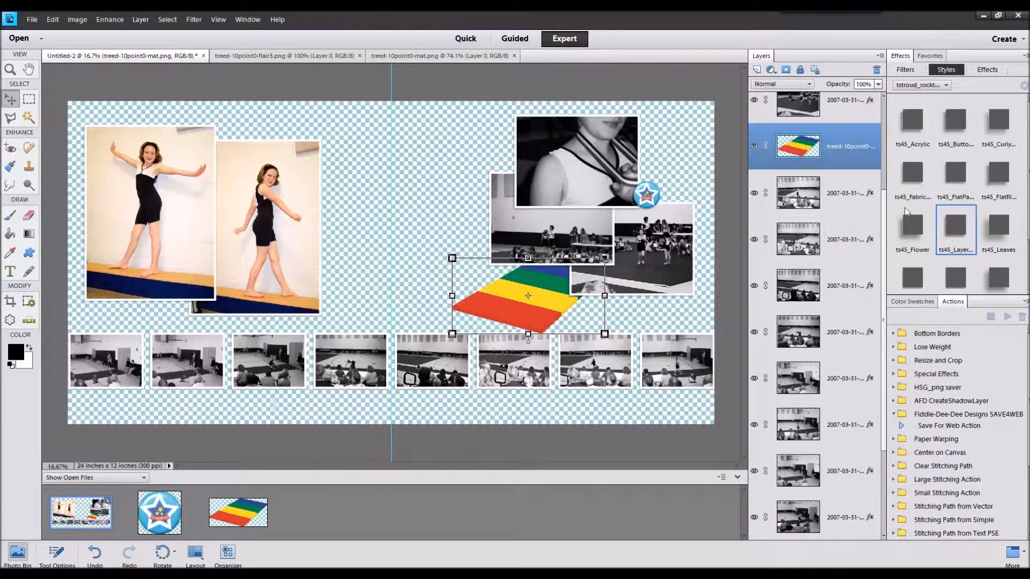
mouse_move(537, 300)
mouse_down()
mouse_move(526, 306)
mouse_move(553, 303)
mouse_up()
mouse_move(620, 261)
mouse_down()
mouse_move(646, 251)
mouse_move(627, 263)
mouse_up()
key(Return)
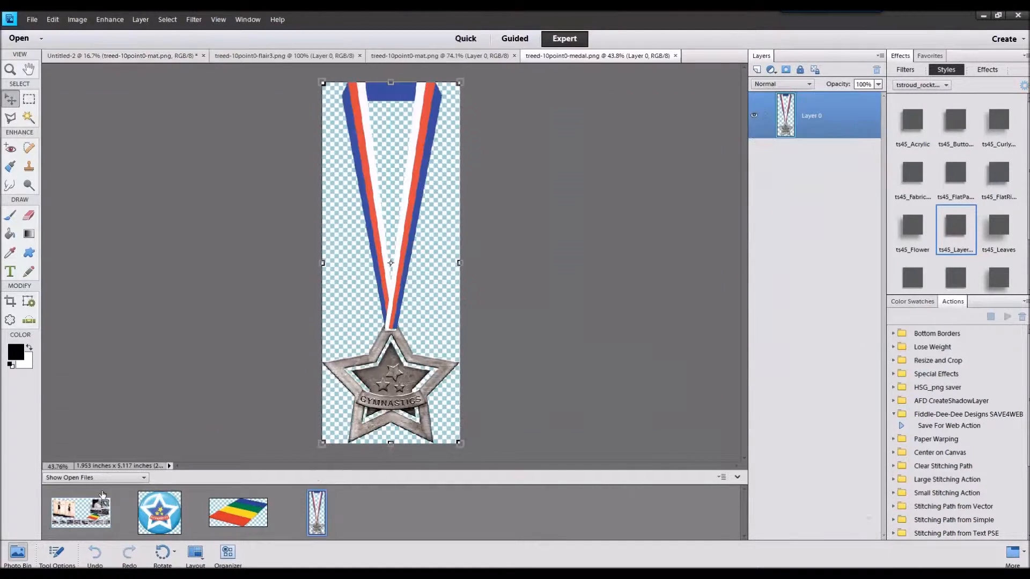
- Add the star medal to the layout as the topmost layer, hanging from the page's upper edge beside the medal photo
click(102, 499)
drag(311, 517, 513, 214)
drag(837, 301, 827, 107)
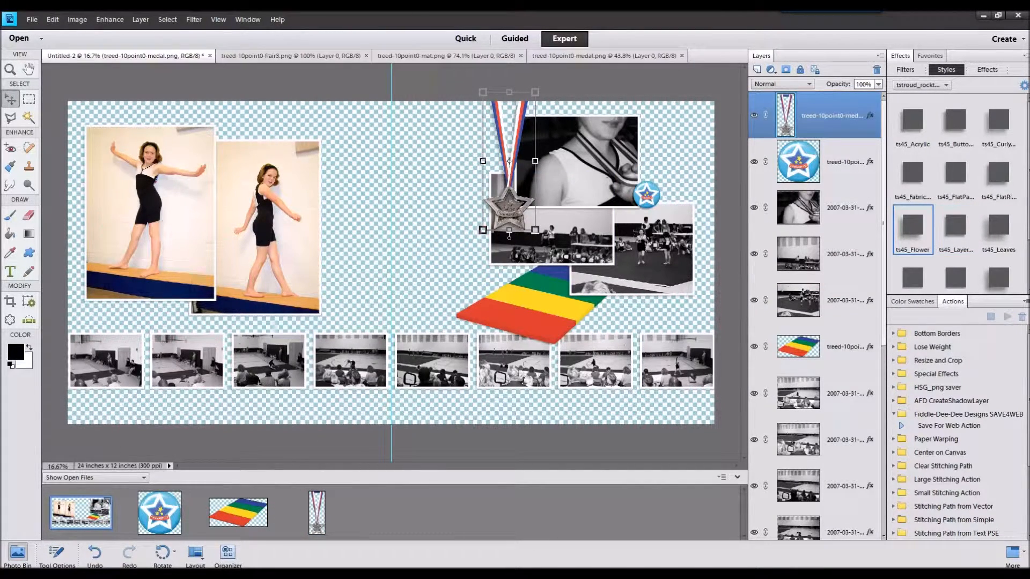
- Close the star badge, mat and medal image files
click(177, 510)
shift+click(291, 519)
right_click(291, 518)
click(309, 376)
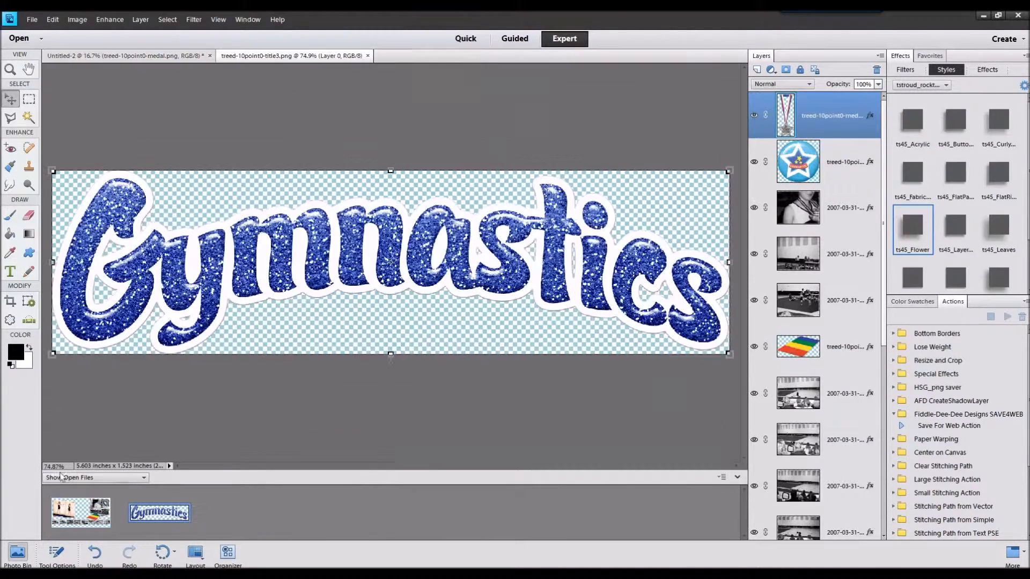
- Add the blue Gymnastics title to the layout and position it above the two colour photos
click(80, 512)
drag(159, 512, 147, 317)
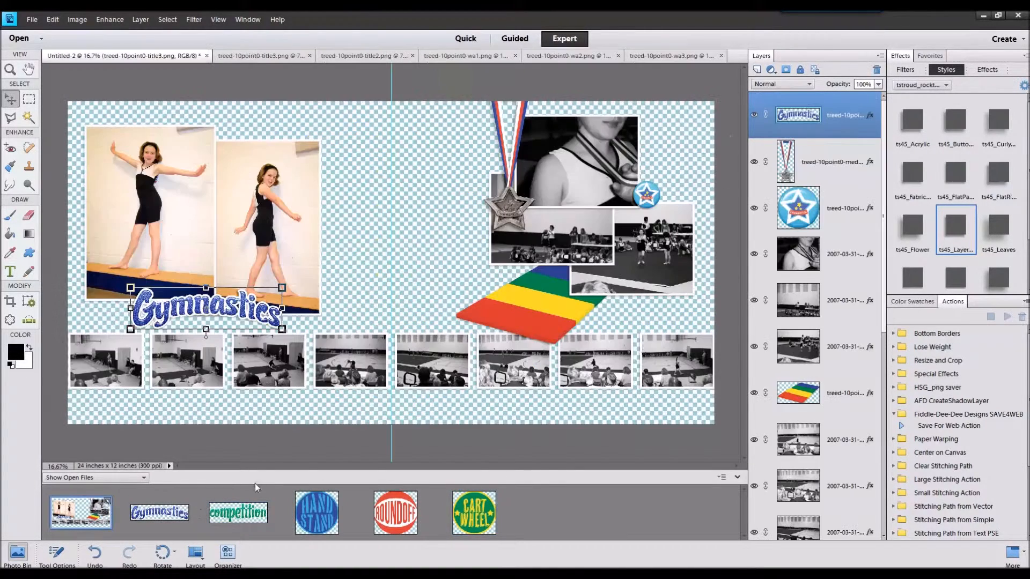
drag(234, 310, 291, 131)
drag(297, 303, 317, 298)
- Place the Handstand, Roundoff and Cartwheel badges in a row along the lower edges of the two colour photos
drag(379, 261, 123, 309)
drag(396, 512, 192, 314)
drag(454, 503, 300, 255)
drag(384, 257, 307, 304)
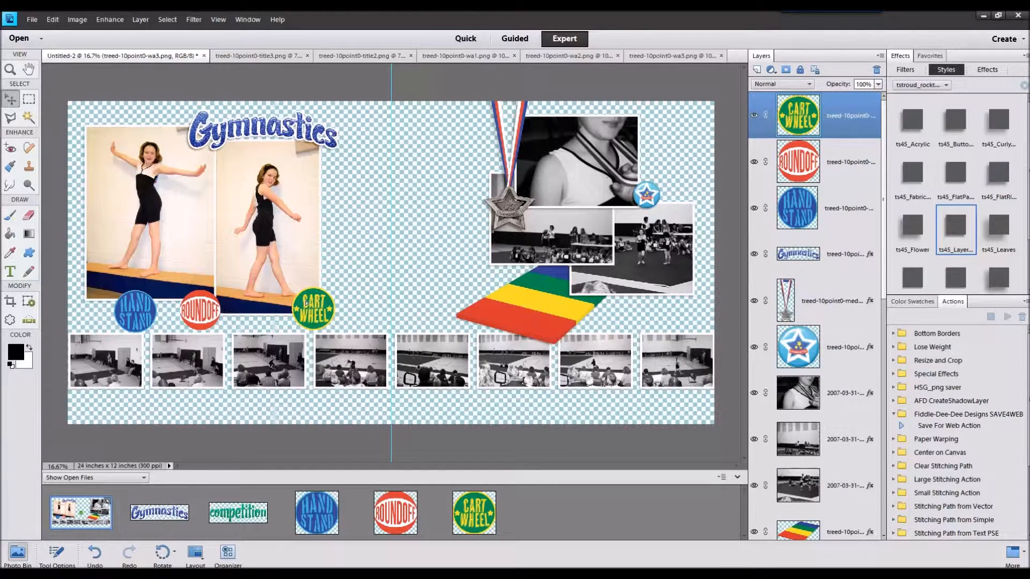
- Move the Handstand badge to the photo's left corner and distribute the three badges evenly
drag(135, 313, 96, 311)
shift+click(826, 115)
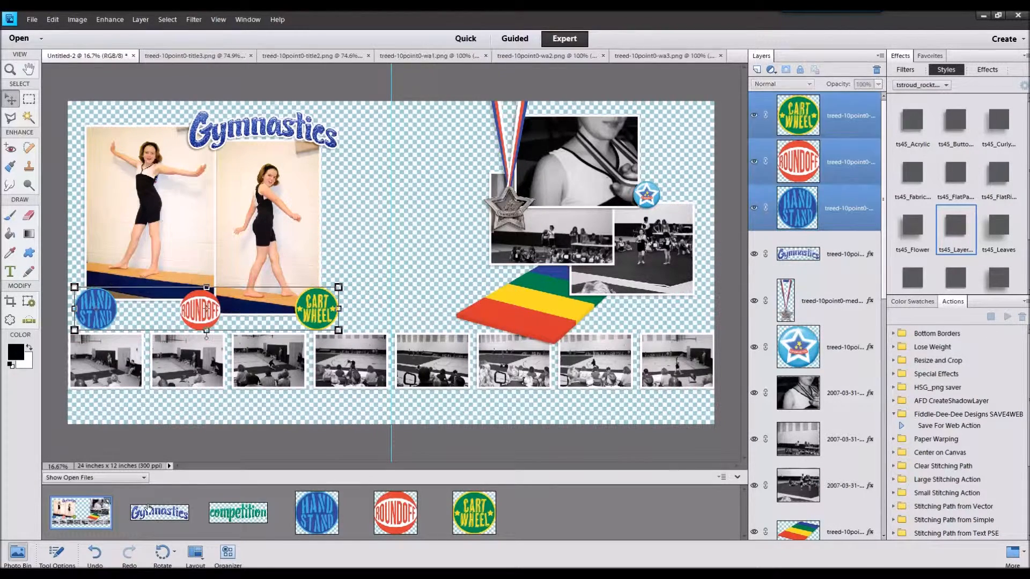
click(56, 551)
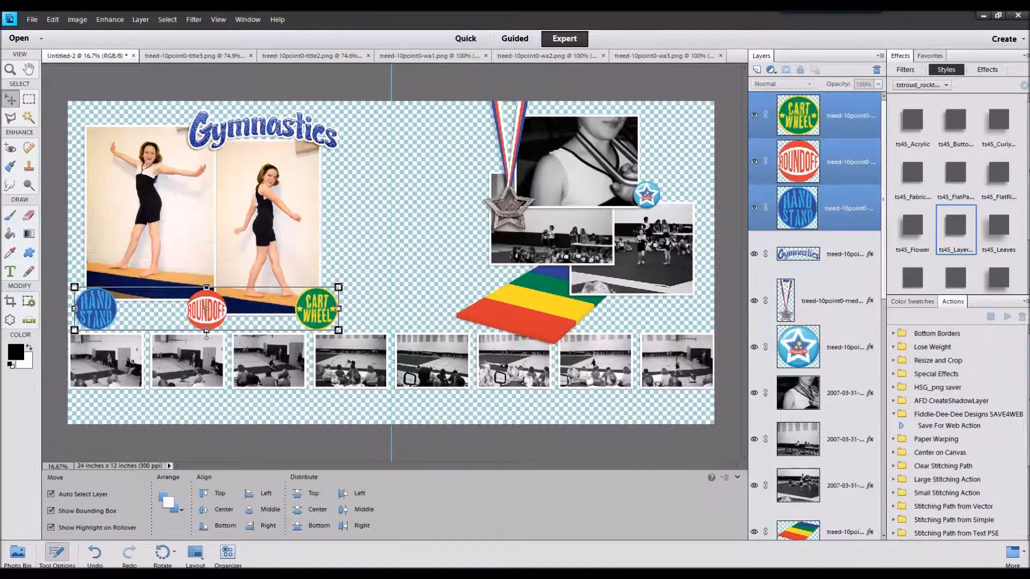
click(12, 555)
- Try to close the title and word badge image files
double_click(135, 523)
shift+click(455, 520)
right_click(456, 519)
click(482, 377)
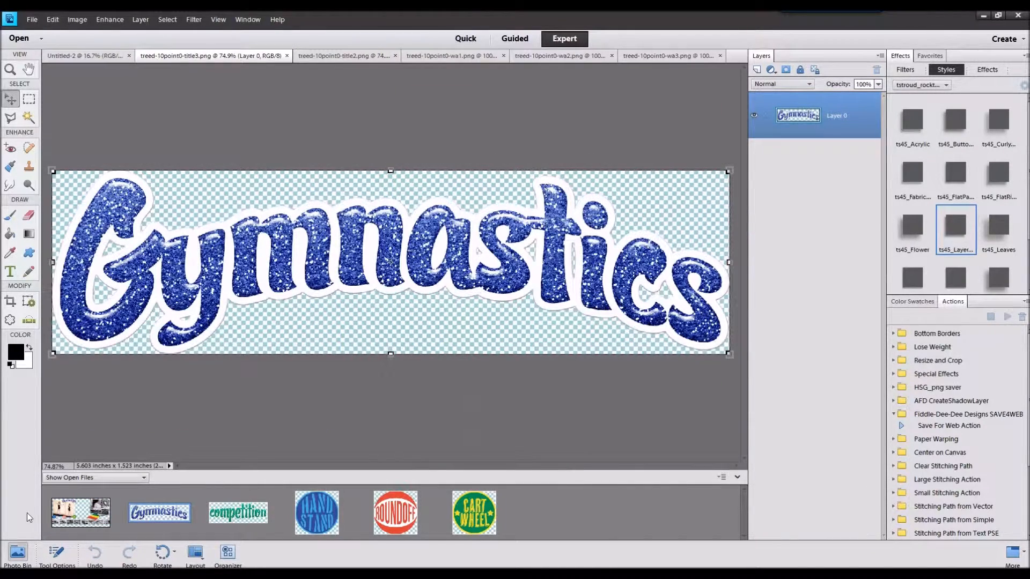
- Add the green Competition title to the layout and scale it down below the Gymnastics title
click(63, 510)
drag(238, 512, 370, 156)
mouse_move(269, 129)
mouse_down()
mouse_move(409, 112)
mouse_move(276, 132)
mouse_up()
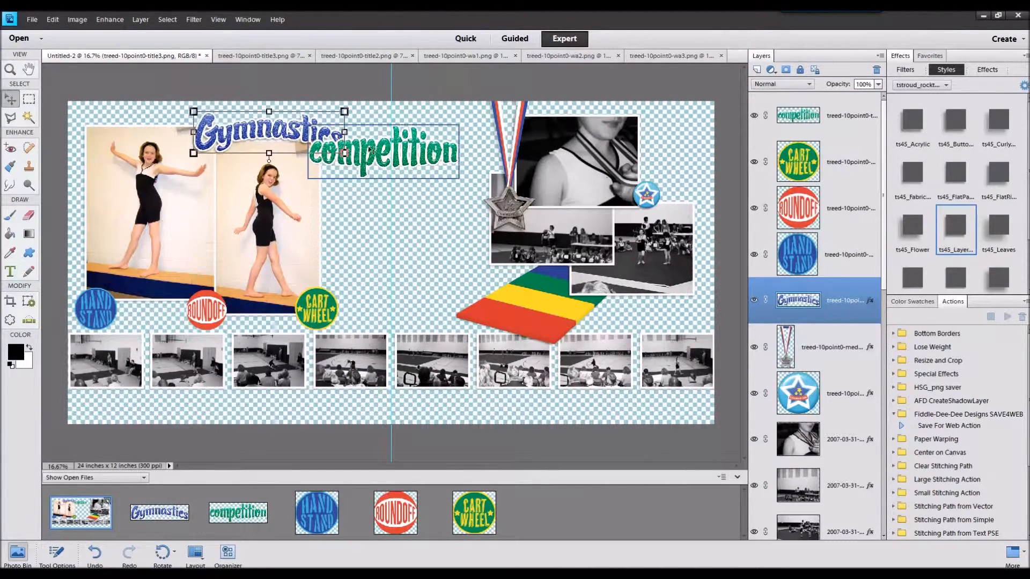
click(374, 155)
drag(463, 125, 357, 153)
click(355, 190)
- Layer the Competition title behind Gymnastics, tuck it beneath that word, and nudge both titles up together
drag(845, 115, 851, 311)
drag(357, 150, 306, 152)
click(285, 187)
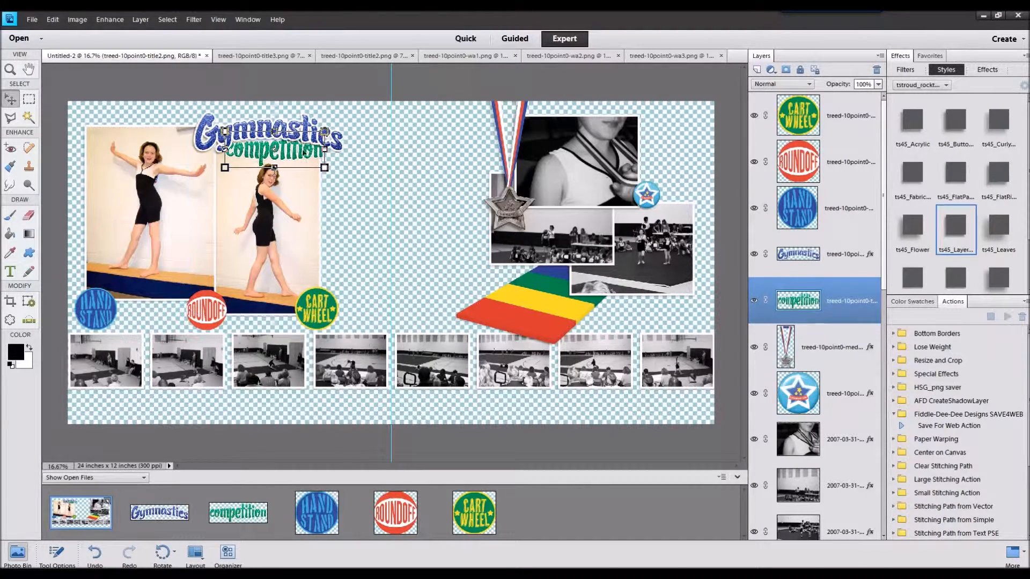
ctrl+click(820, 254)
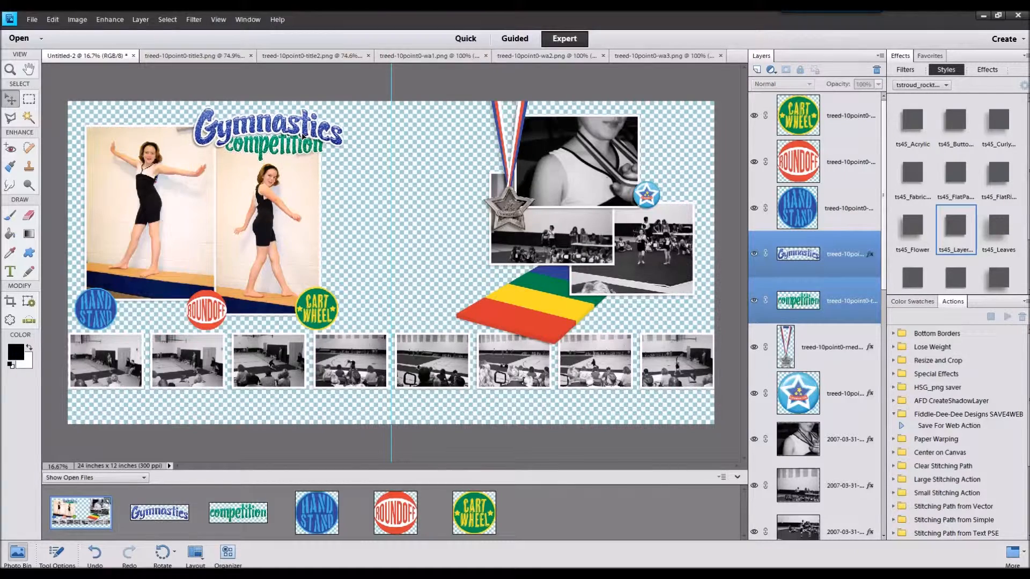
drag(302, 136, 300, 134)
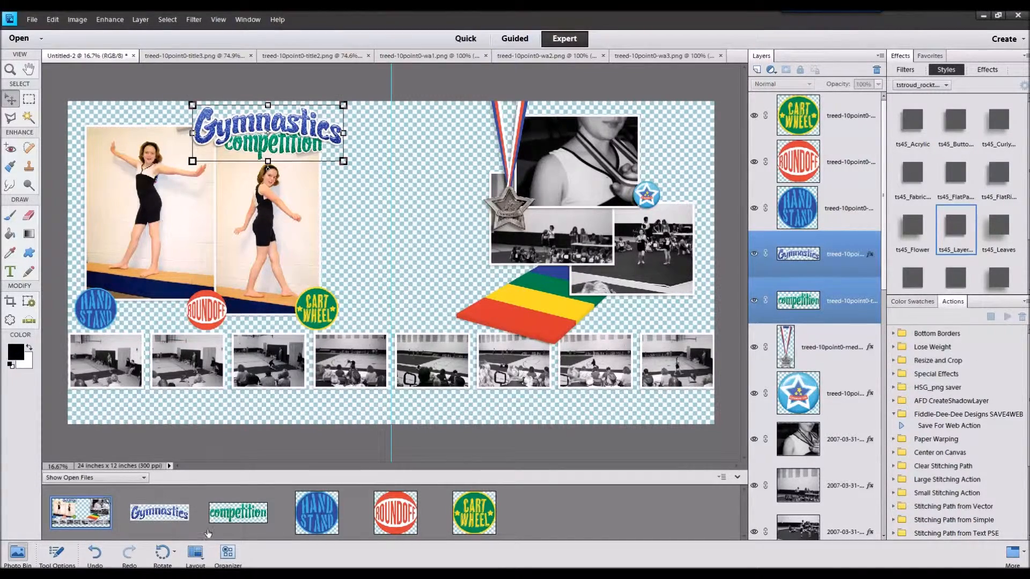
- Close the title and word badge image files
click(160, 512)
shift+click(474, 512)
right_click(476, 519)
click(510, 367)
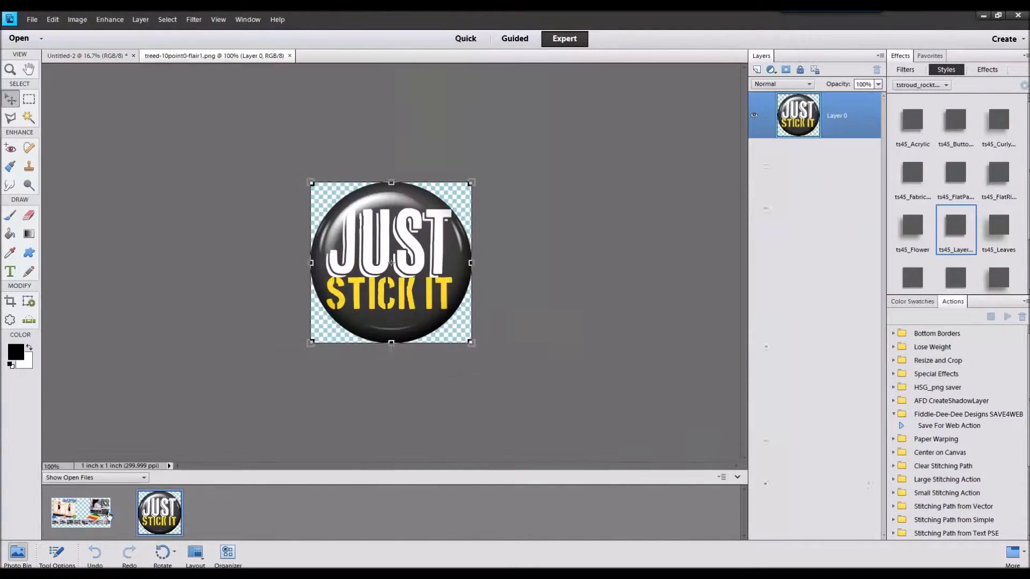
- Add the Just Stick It badge over the medal photo's left edge and move the star badge beside the rainbow mat
click(80, 513)
drag(160, 513, 401, 269)
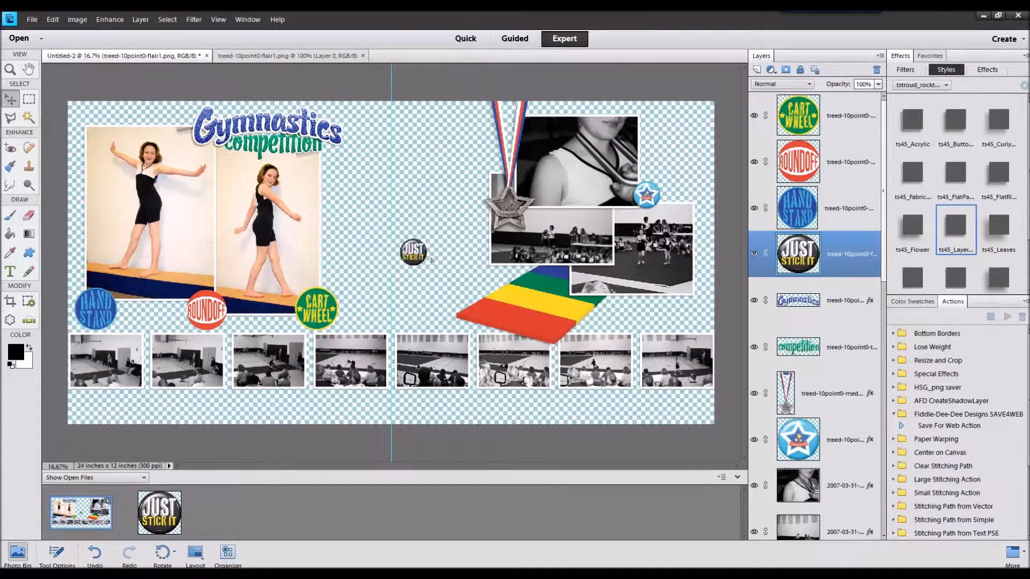
drag(658, 182, 522, 212)
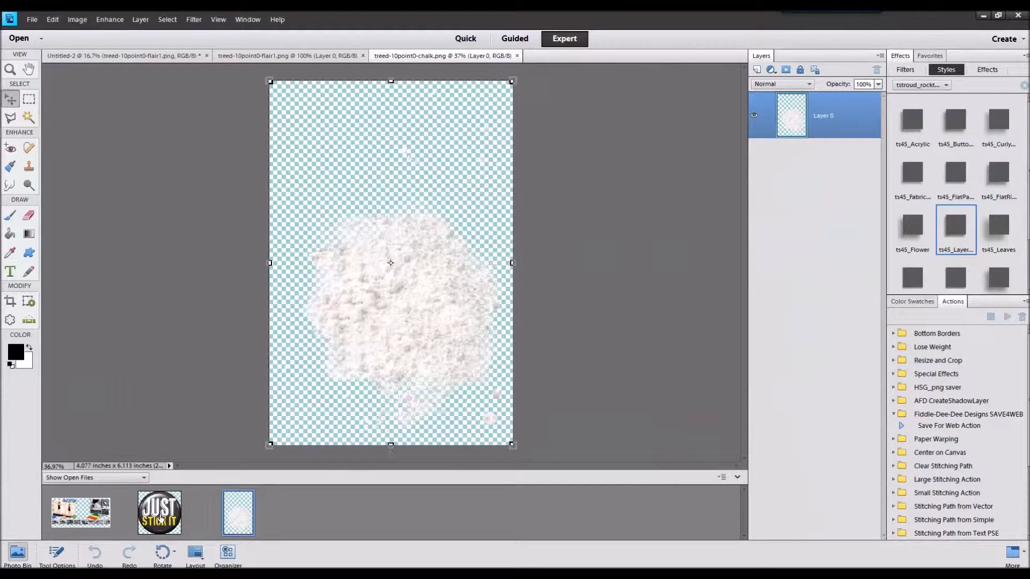
- Try to close the Just Stick It badge and chalk image files
click(160, 519)
right_click(227, 518)
click(240, 380)
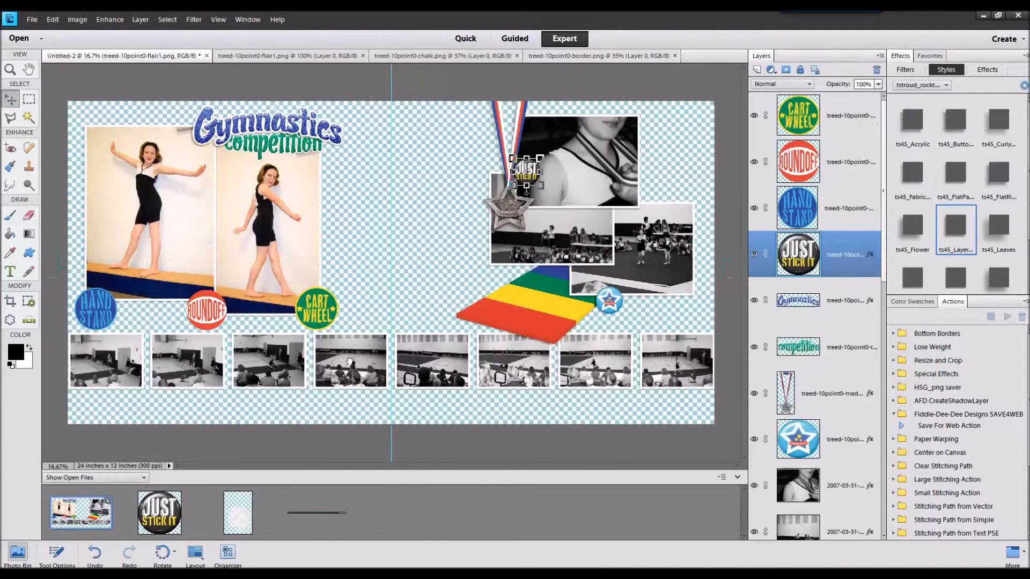
- Place the green star border directly below the photo row behind the photos on the right page, and duplicate it across the left page
drag(486, 270, 651, 400)
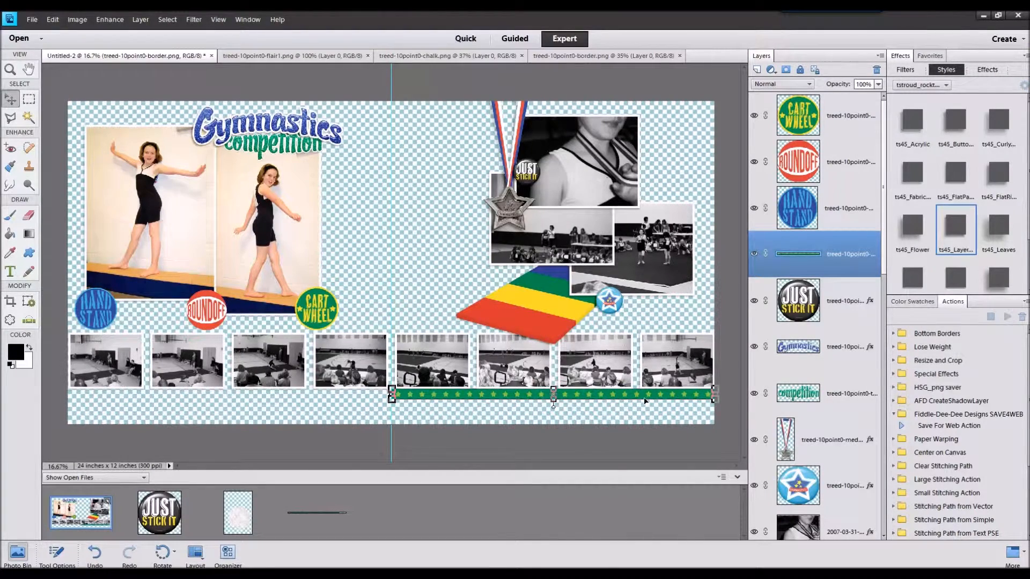
scroll(883, 295, down, 4)
scroll(815, 316, down, 4)
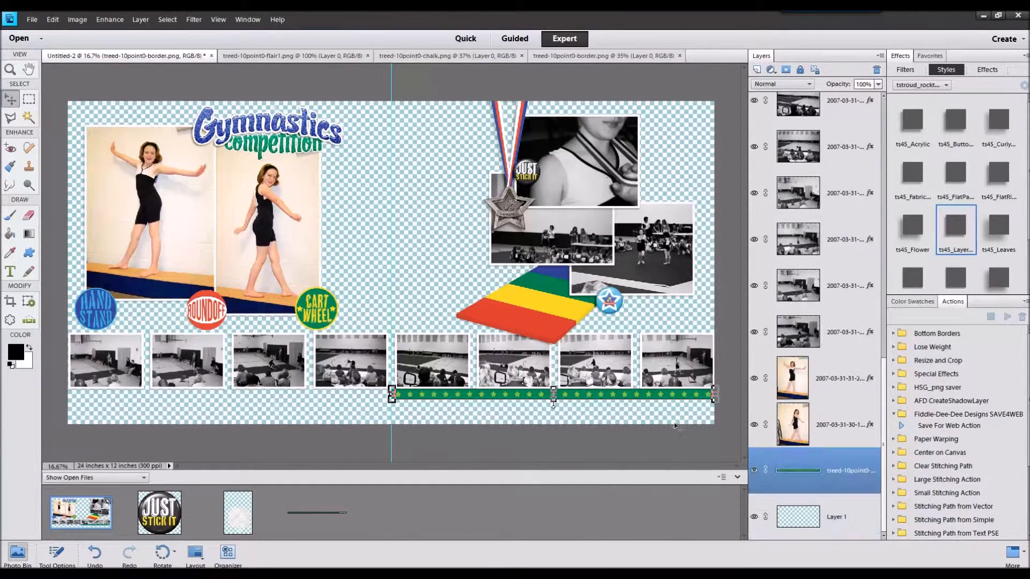
alt+drag(679, 395, 356, 395)
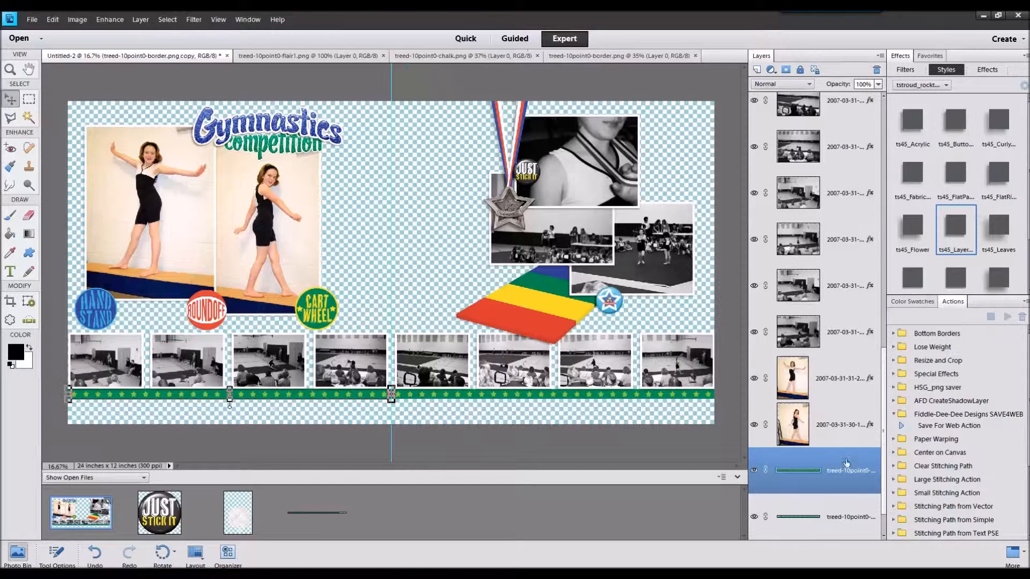
click(57, 554)
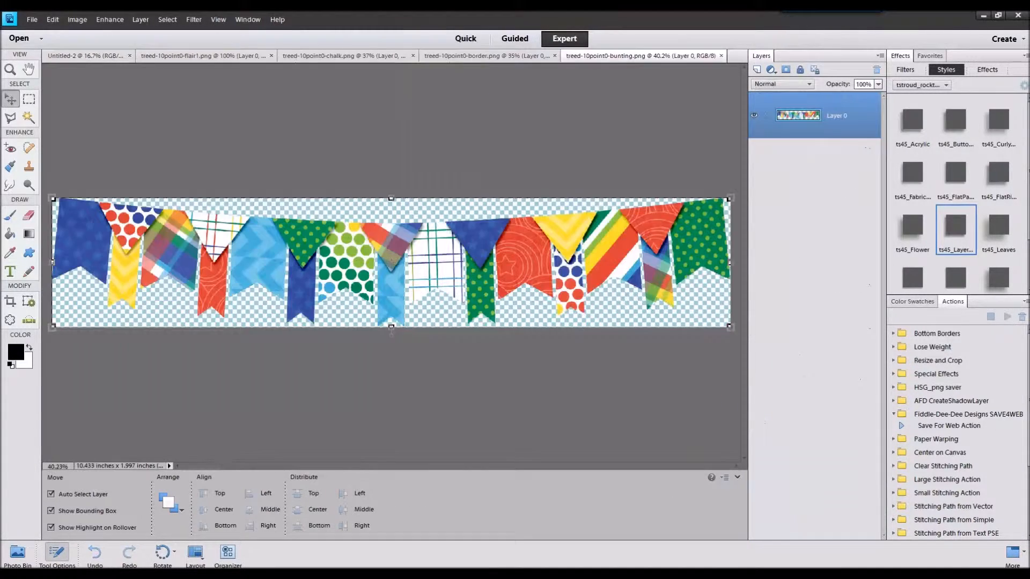
- Hang the bunting along the top edge behind the photos and title, apply the Flower shadow style, and duplicate it to span both pages
click(18, 556)
double_click(103, 523)
drag(395, 512, 311, 252)
drag(450, 263, 242, 91)
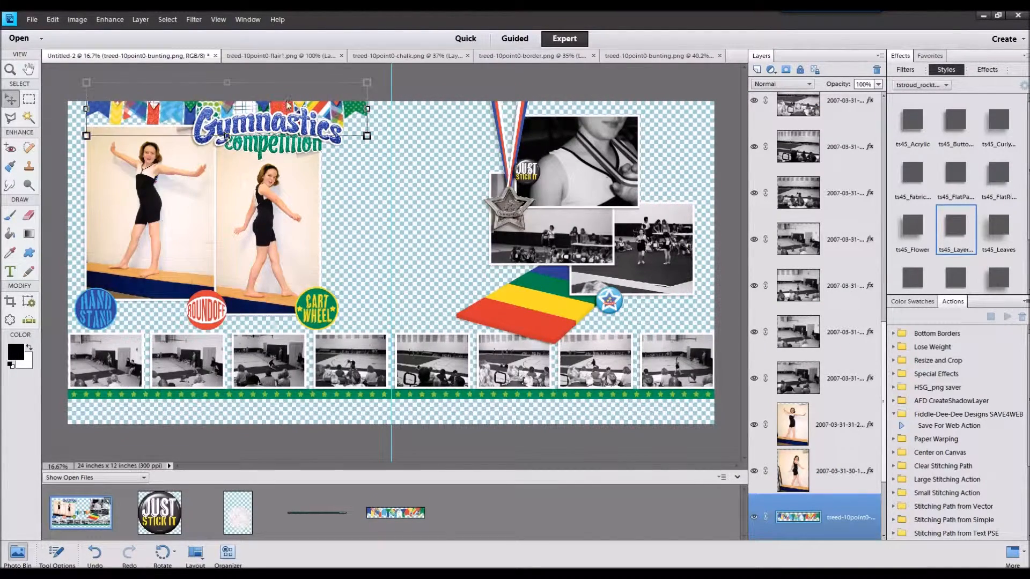
drag(346, 117, 398, 111)
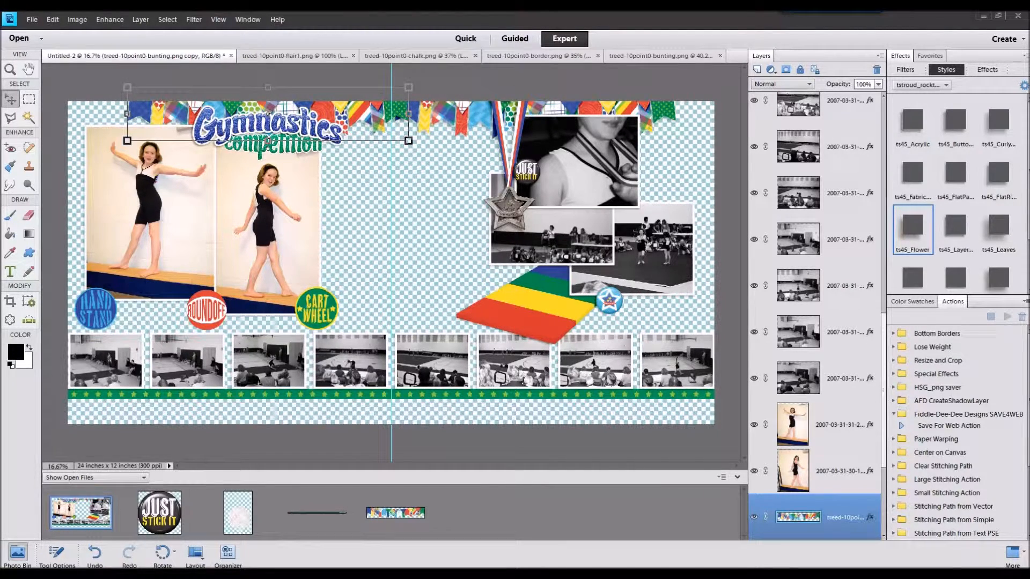
- Close the Just Stick It, chalk, border and bunting image files
click(156, 518)
shift+click(393, 512)
right_click(394, 512)
click(412, 368)
- Place the green leotard over the rainbow mat's left end, in front of all other layers
drag(1029, 413, 376, 509)
double_click(81, 512)
drag(161, 512, 479, 272)
right_click(483, 287)
click(512, 329)
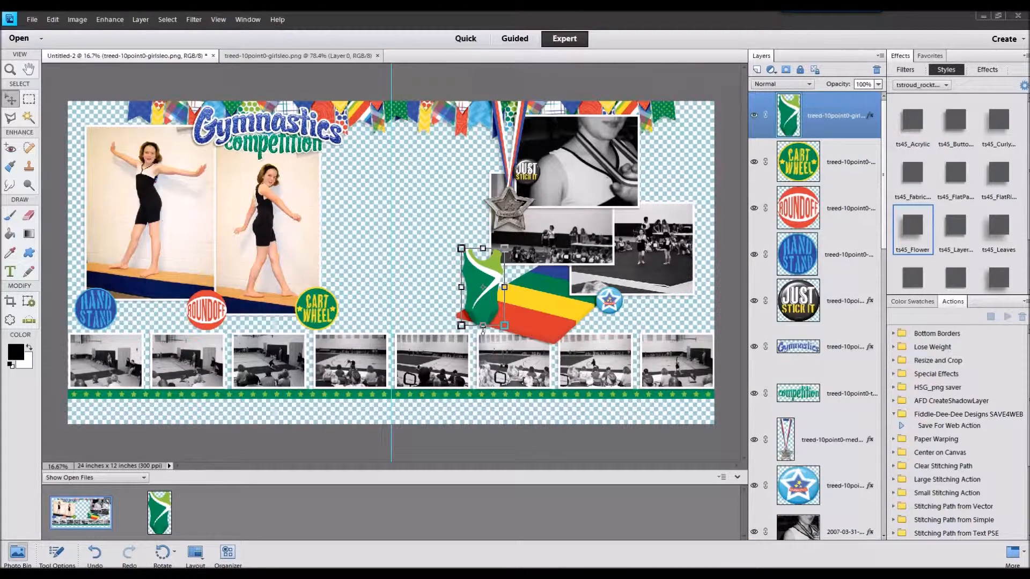
drag(472, 490, 471, 490)
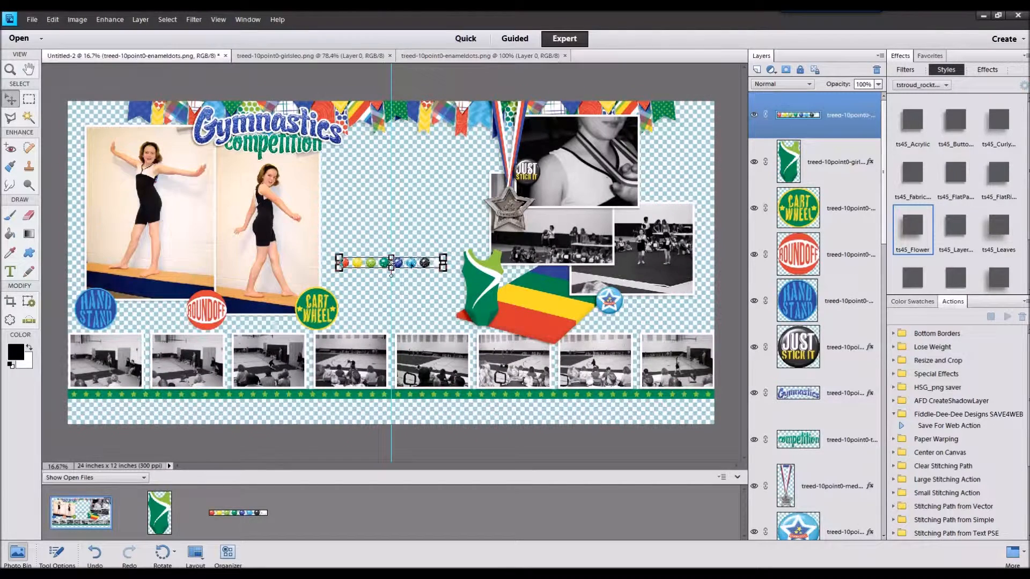
drag(413, 263, 673, 402)
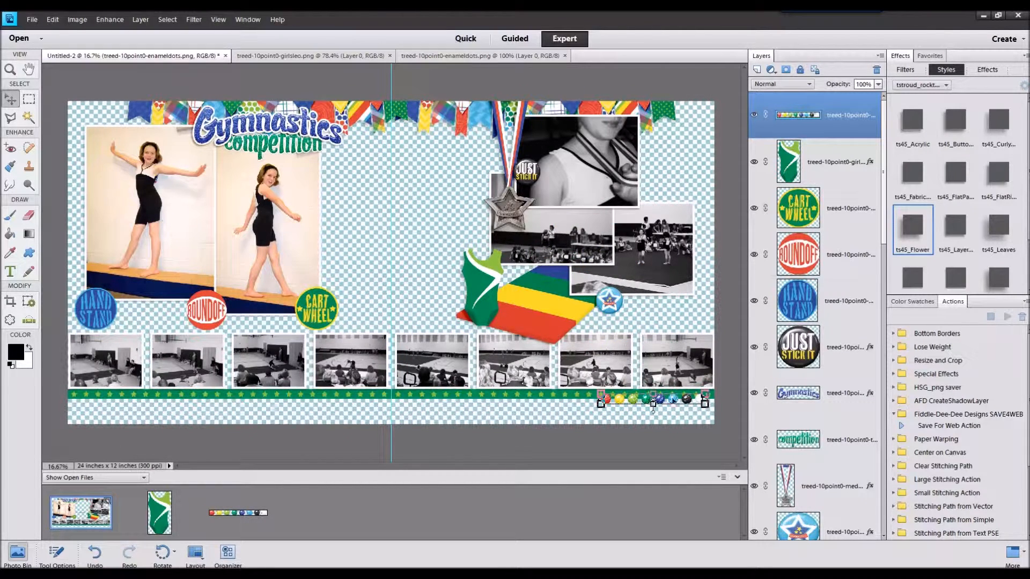
click(945, 199)
drag(705, 404, 687, 403)
double_click(672, 404)
right_click(833, 115)
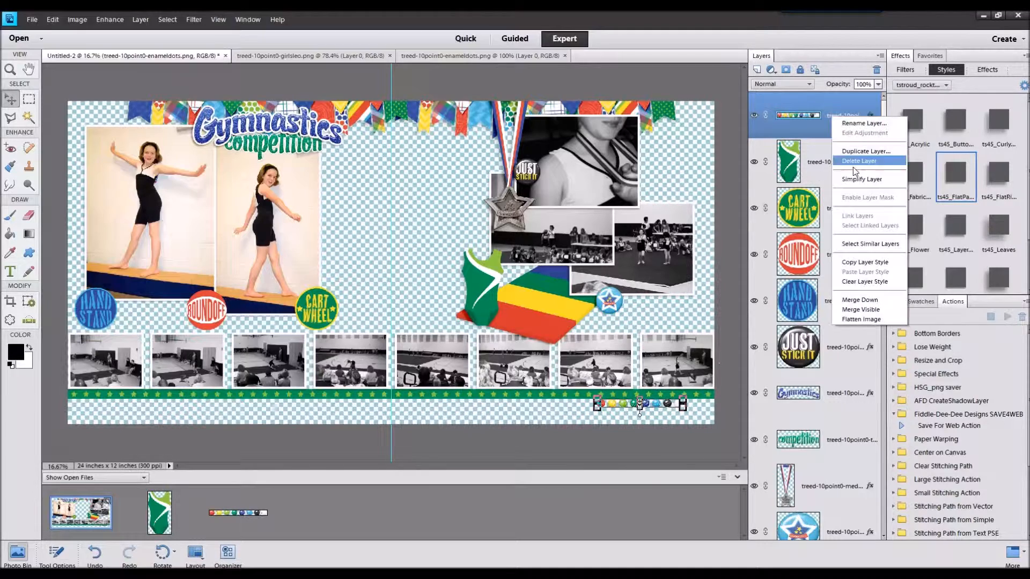
click(854, 163)
- Shrink the Handstand, Roundoff and Cartwheel badges together and spread them along the lower edge of the two large photos
click(195, 308)
shift+click(95, 310)
shift+click(316, 309)
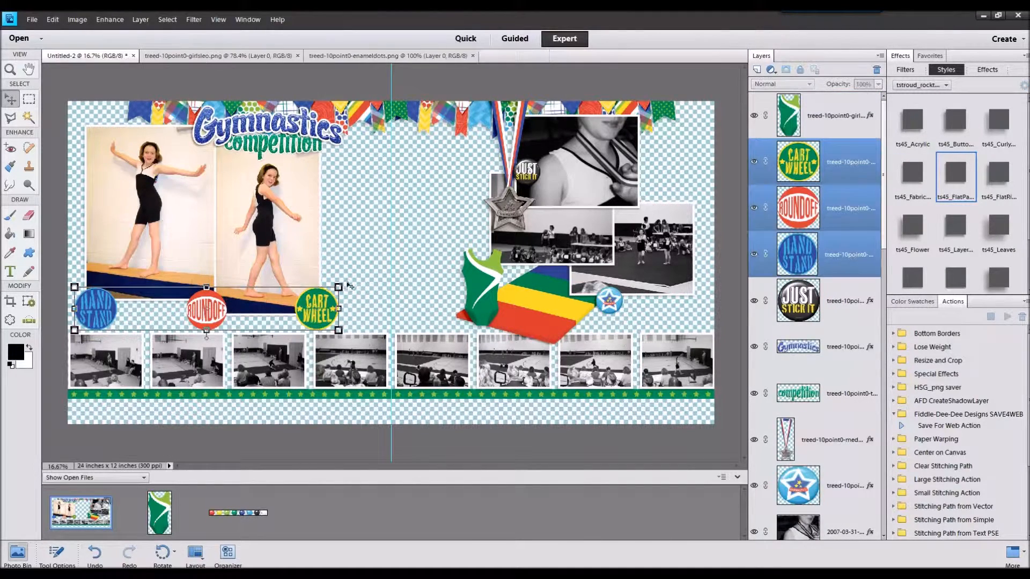
drag(338, 288, 295, 294)
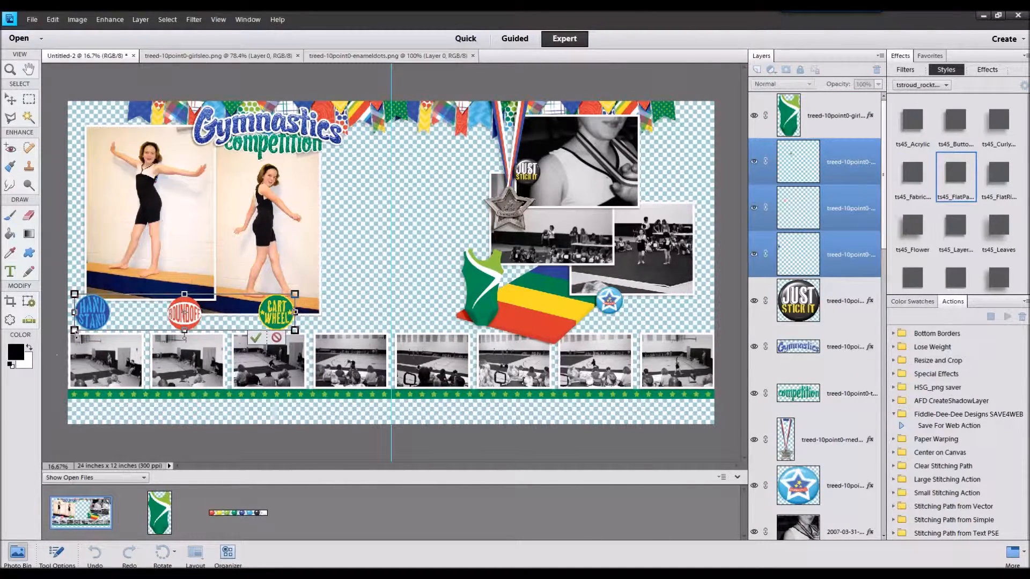
drag(75, 331, 103, 321)
drag(267, 310, 288, 298)
click(268, 327)
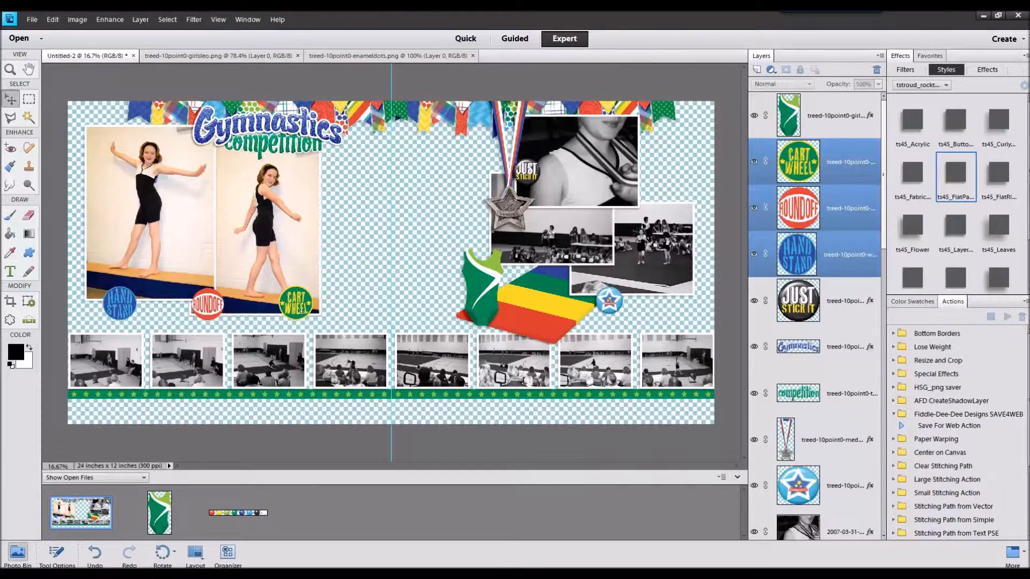
drag(279, 314, 303, 313)
click(102, 304)
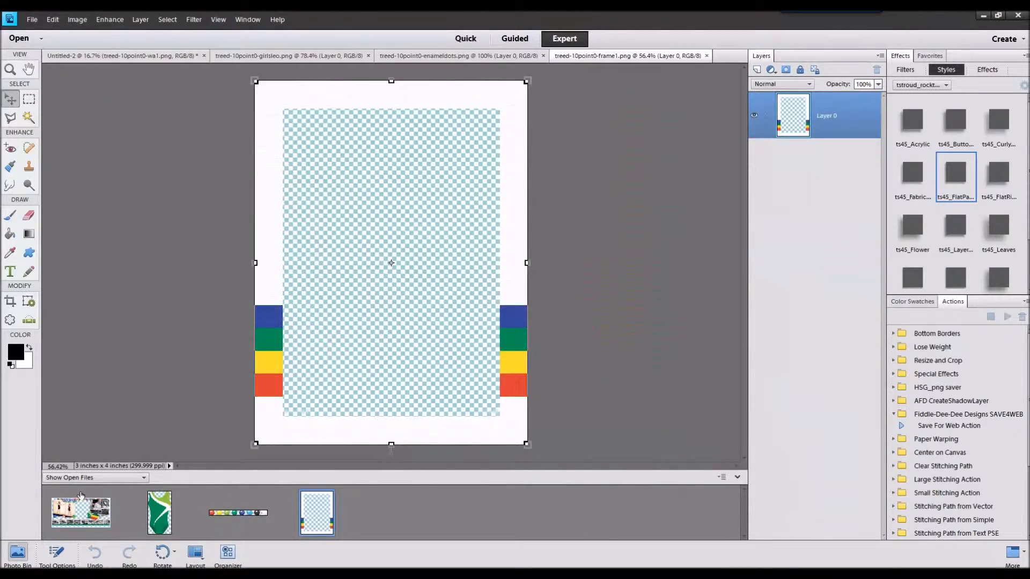
- Tuck the striped frame behind the right beam photo's lower corner with a flat shadow style, and duplicate it behind the left photo's upper corner
double_click(80, 497)
drag(317, 512, 320, 271)
drag(429, 286, 327, 303)
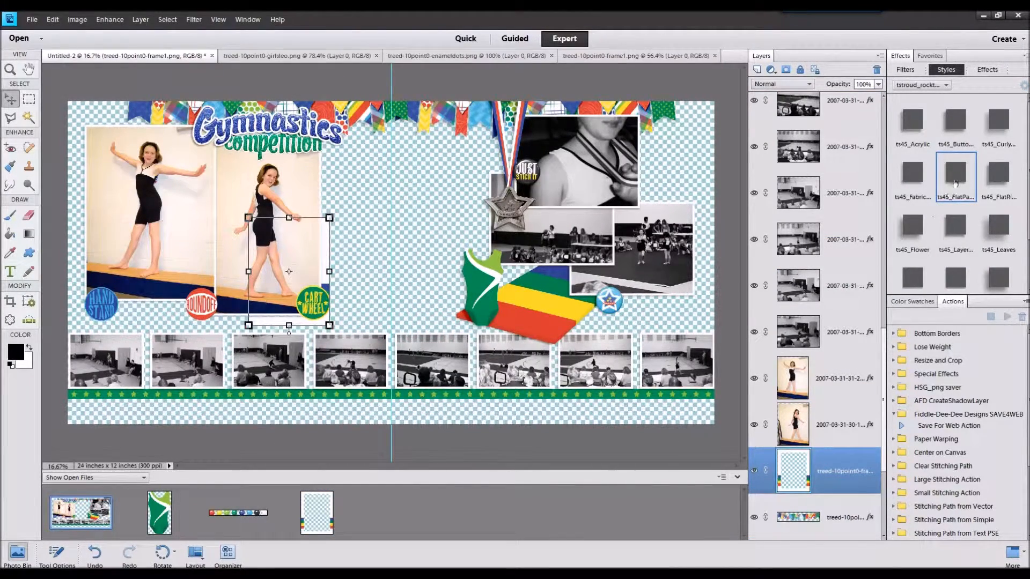
drag(327, 255, 310, 241)
drag(135, 152, 152, 156)
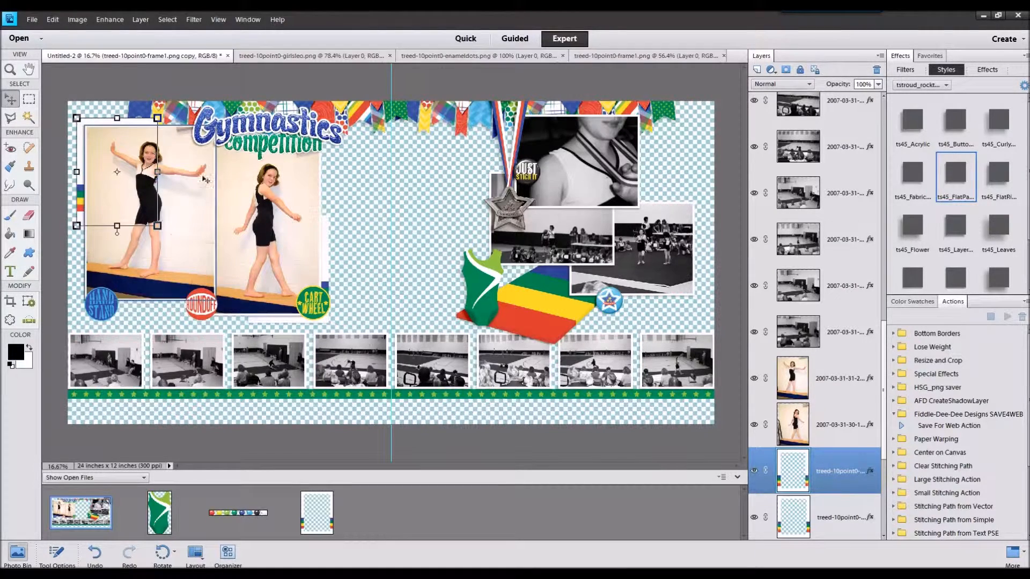
- Move both striped frame layers beneath the two bunting layers
scroll(862, 426, down, 1)
scroll(862, 427, down, 1)
shift+click(832, 383)
drag(832, 383, 827, 484)
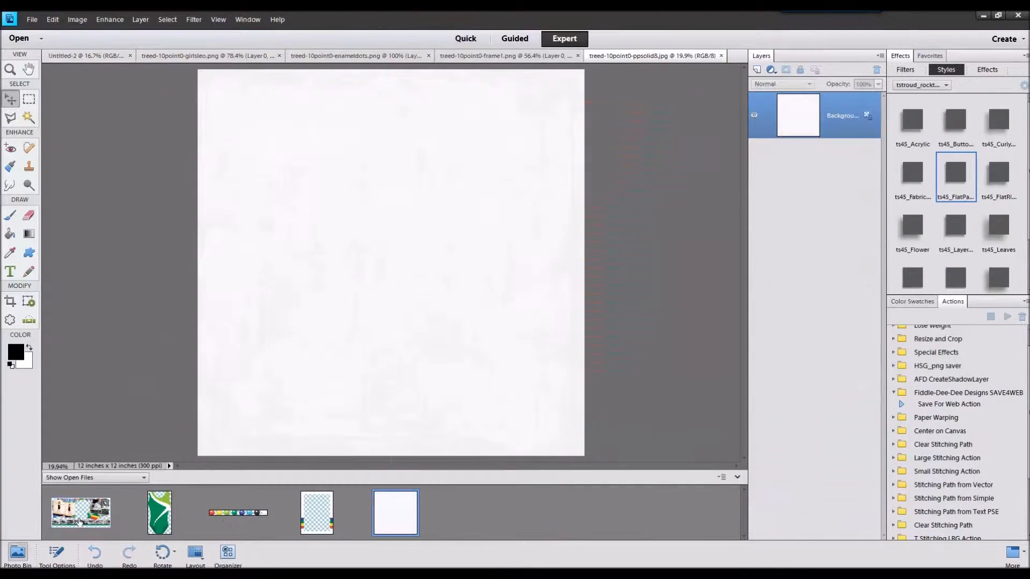
- Add the white solid paper behind everything on the left page, duplicate it onto the right page, and select both papers
double_click(80, 523)
scroll(863, 466, down, 5)
click(847, 518)
drag(397, 503, 263, 229)
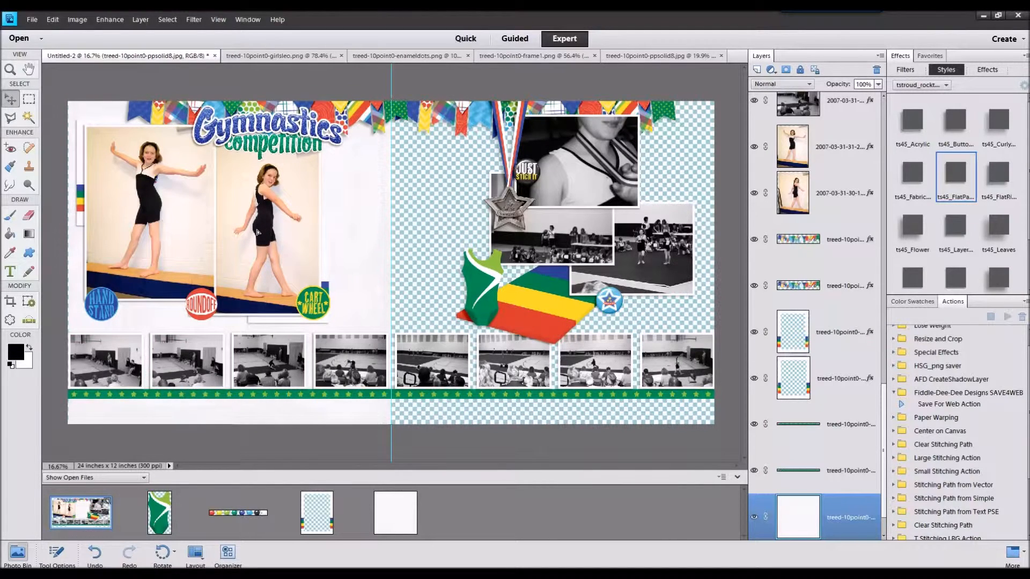
alt+drag(352, 228, 669, 226)
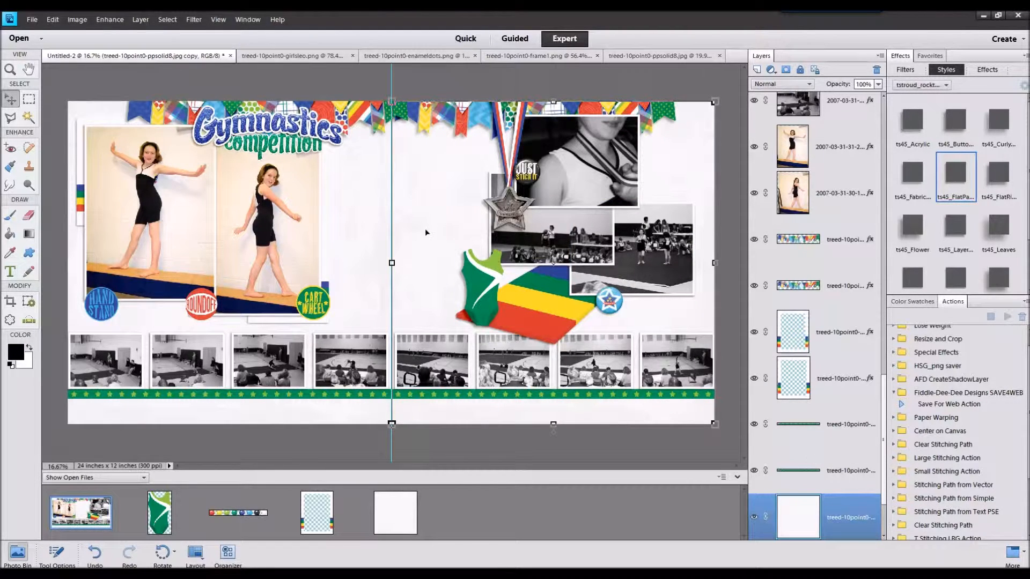
scroll(822, 503, down, 2)
shift+click(822, 471)
click(53, 555)
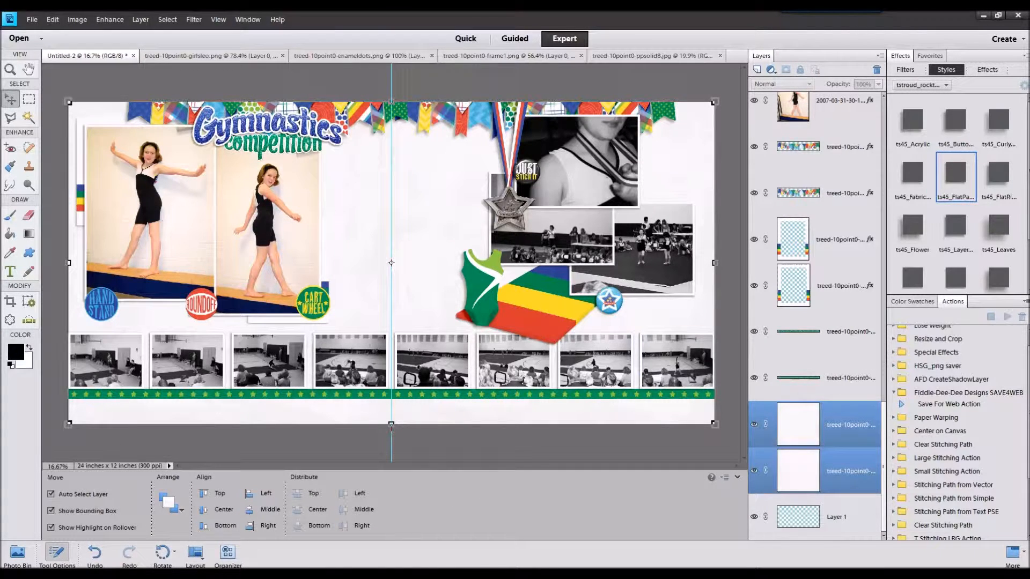
- Open the gymnastics word paper and add it to the layout just above the white background papers
key(ctrl+o)
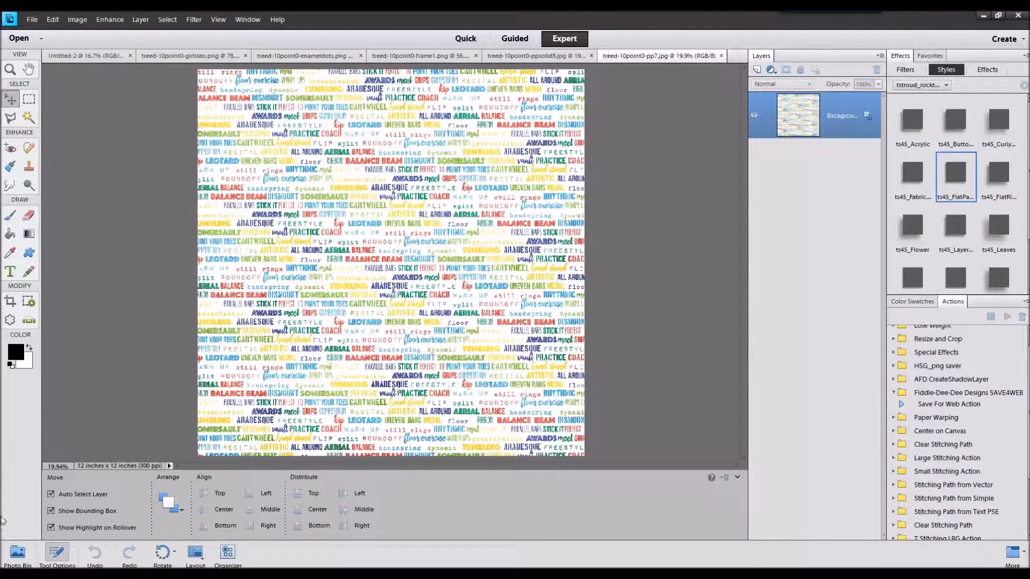
click(17, 556)
click(80, 512)
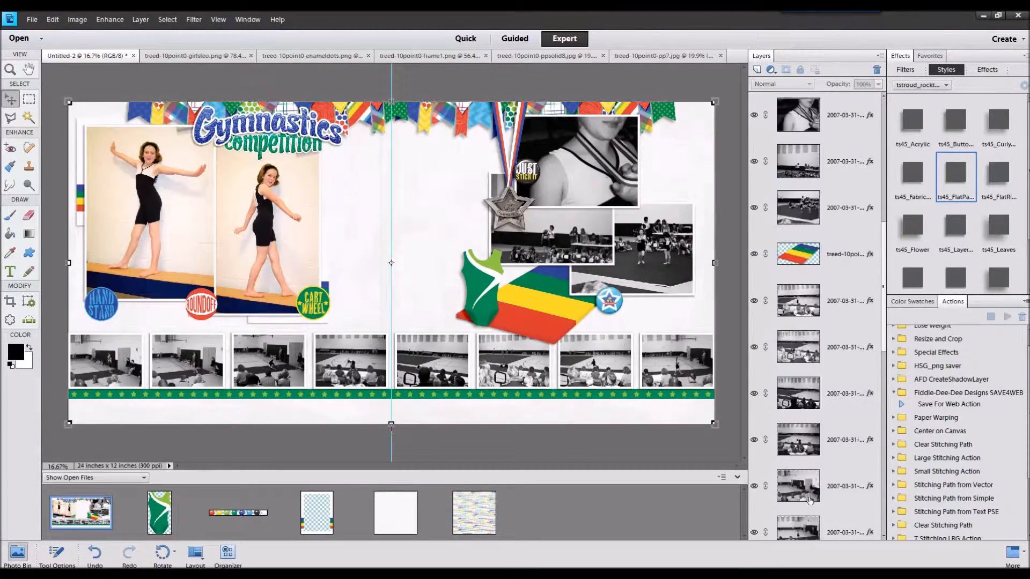
ctrl+click(836, 453)
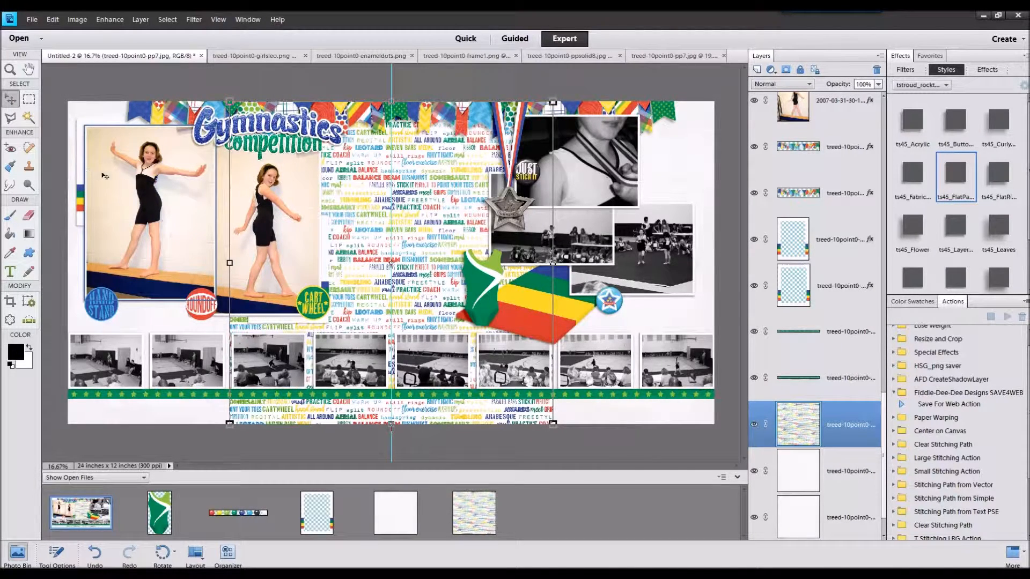
click(71, 21)
click(29, 99)
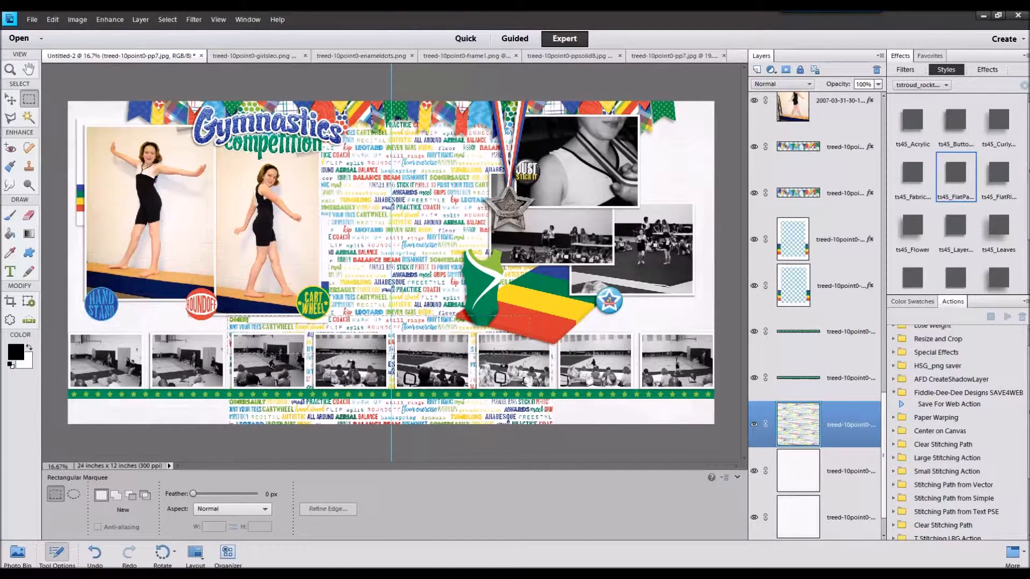
drag(542, 357, 543, 357)
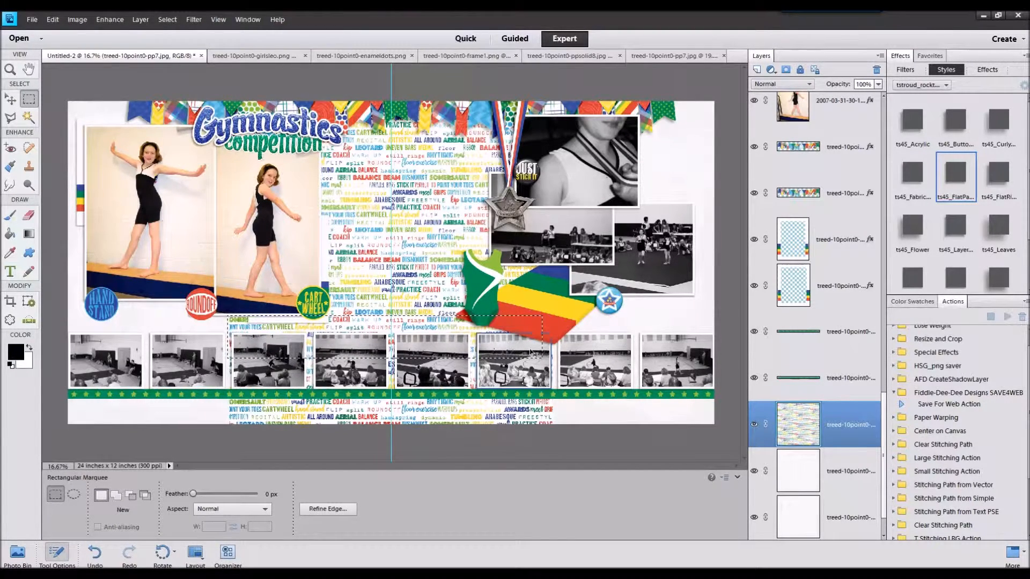
key(ctrl+j)
click(13, 98)
drag(450, 414, 503, 307)
right_click(830, 427)
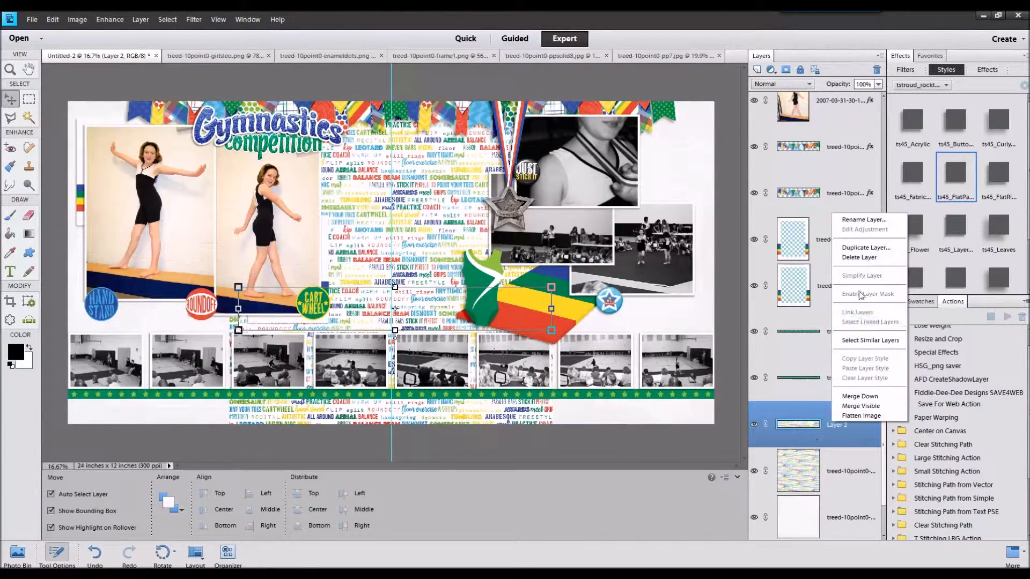
click(852, 260)
- Move the gymnastics word paper so it fills the left page
scroll(299, 312, up, 1)
scroll(298, 312, down, 3)
drag(437, 290, 294, 284)
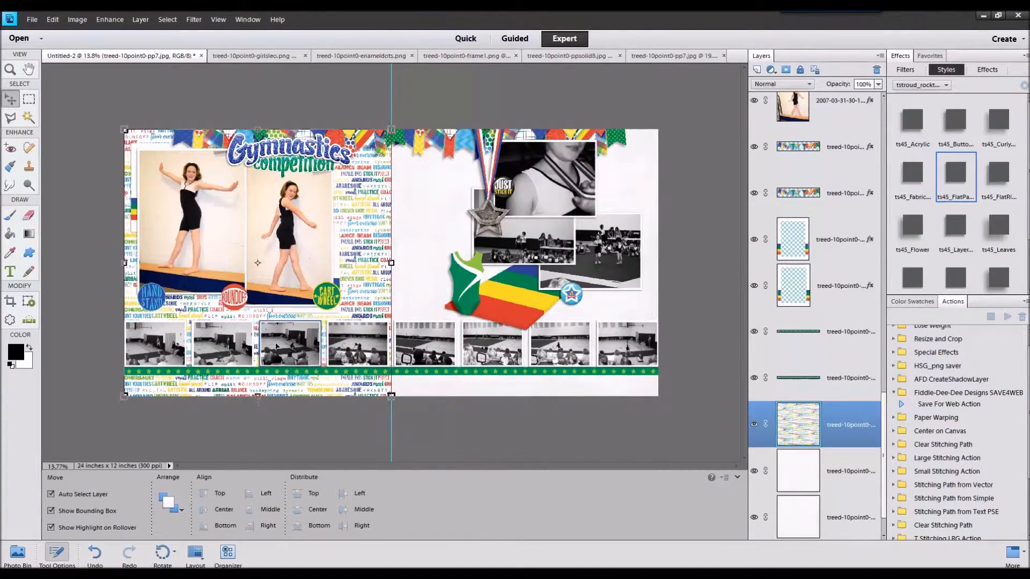
- Select a full-width strip along the word paper's lower edge on the left page and copy it to a new layer
scroll(294, 284, up, 2)
scroll(262, 398, down, 2)
click(29, 99)
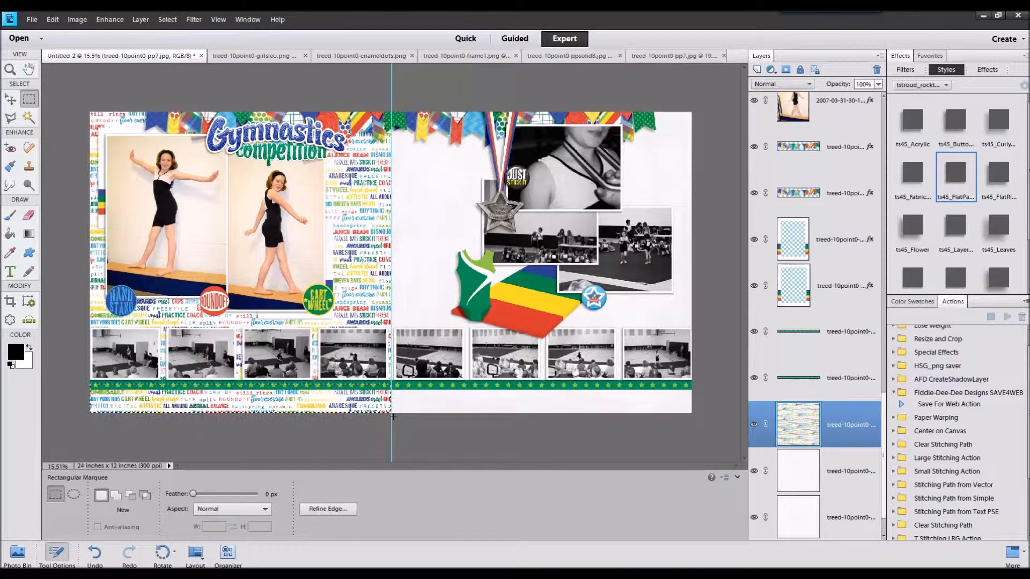
key(ctrl+j)
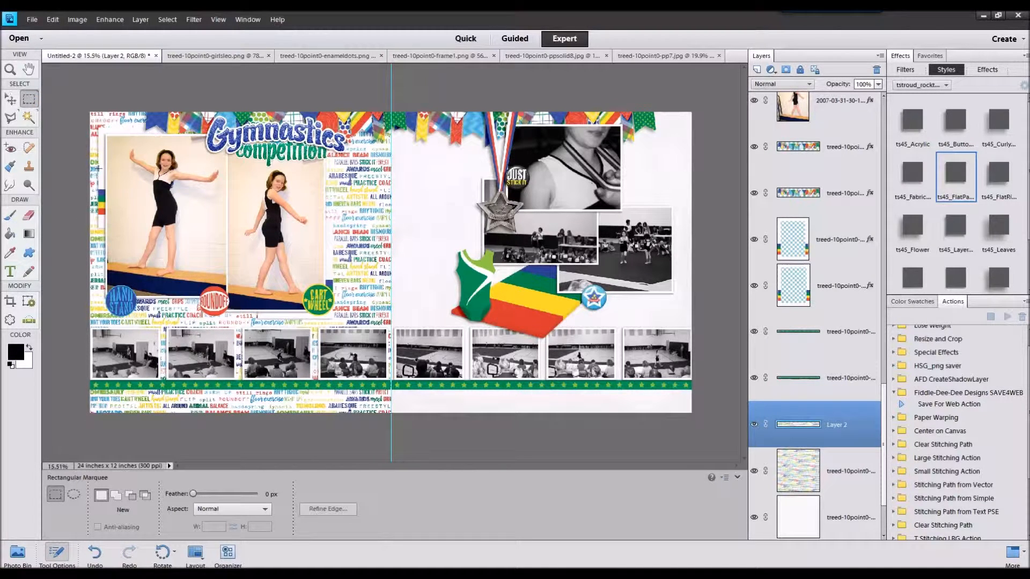
- Move the full word paper down onto the right page so its lettering fills the area below the star border
click(11, 99)
drag(372, 322, 674, 328)
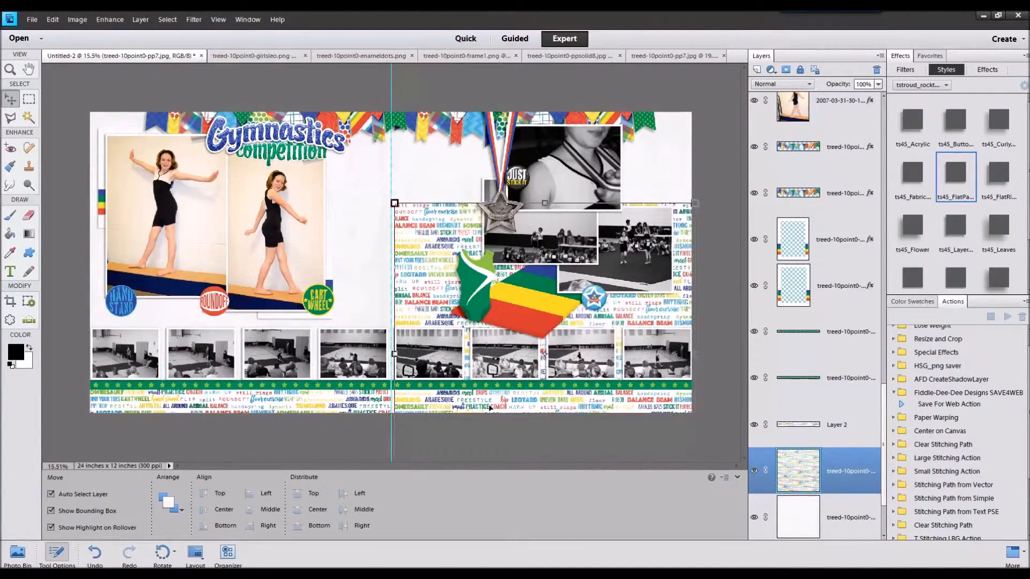
scroll(395, 418, up, 2)
drag(399, 411, 477, 400)
key(ctrl+0)
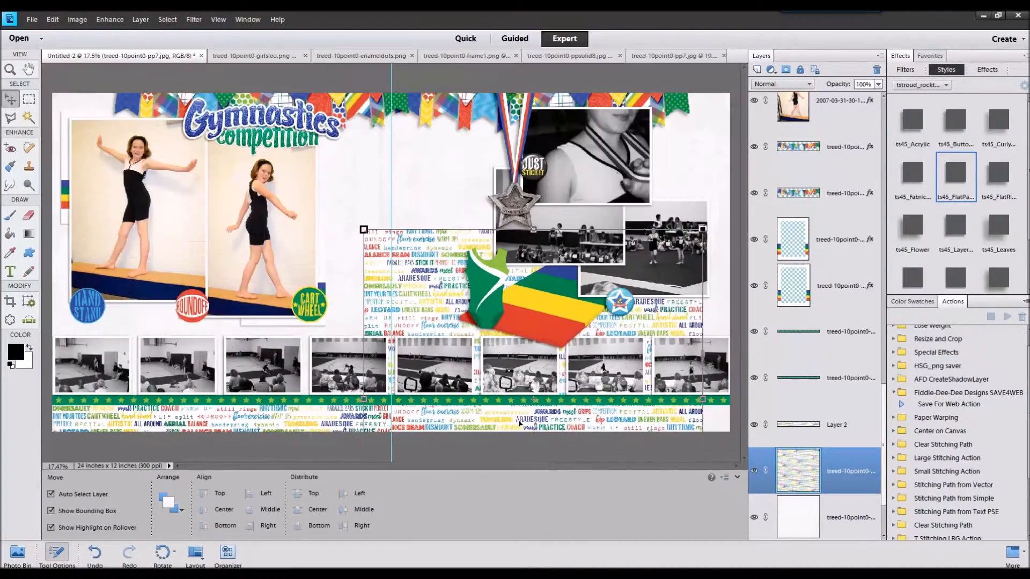
- Shift the word paper toward the page seam until its lettering lines up with the copied strip's words
drag(523, 425, 339, 430)
scroll(385, 413, up, 3)
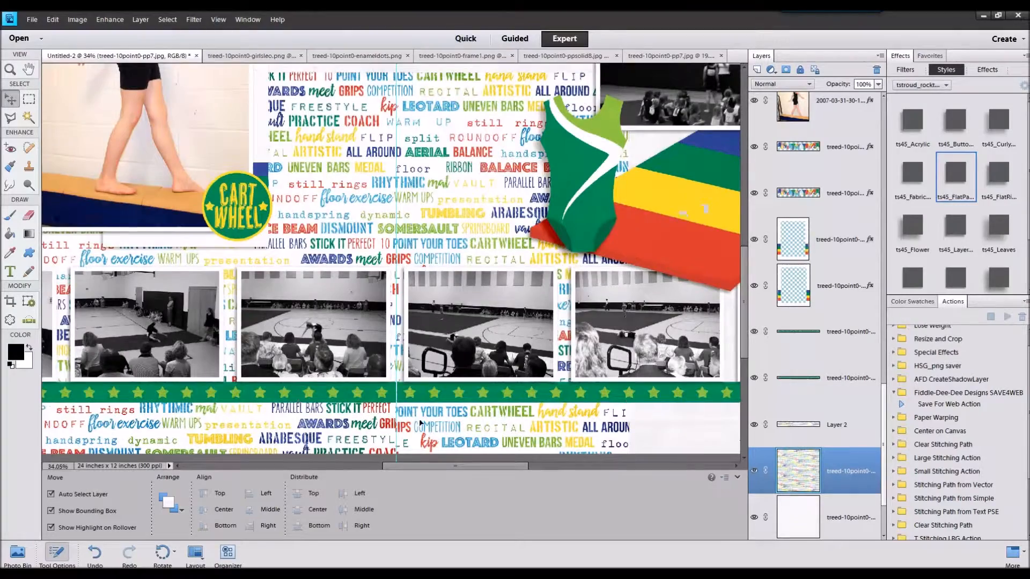
drag(423, 419, 413, 420)
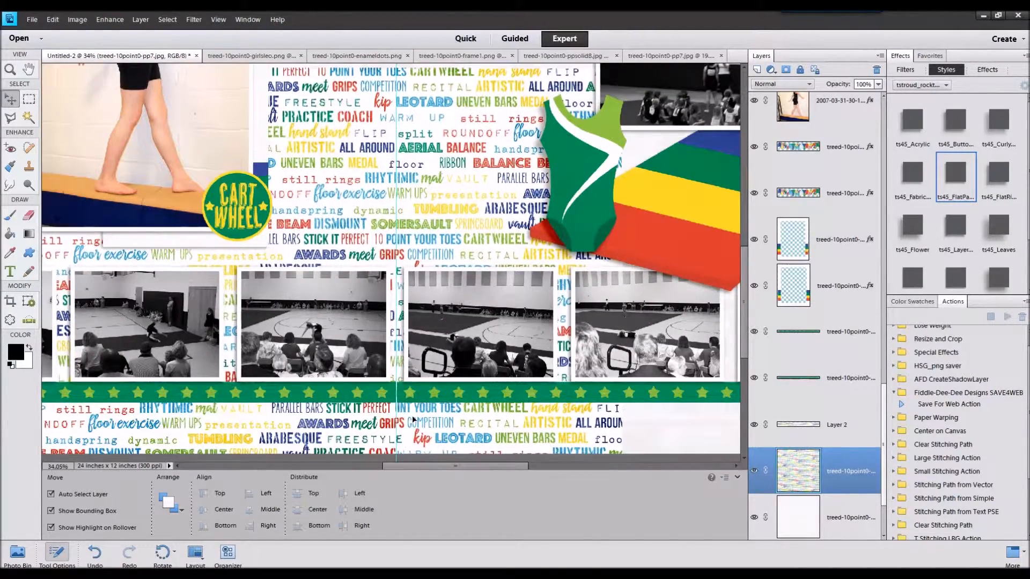
scroll(529, 456, down, 2)
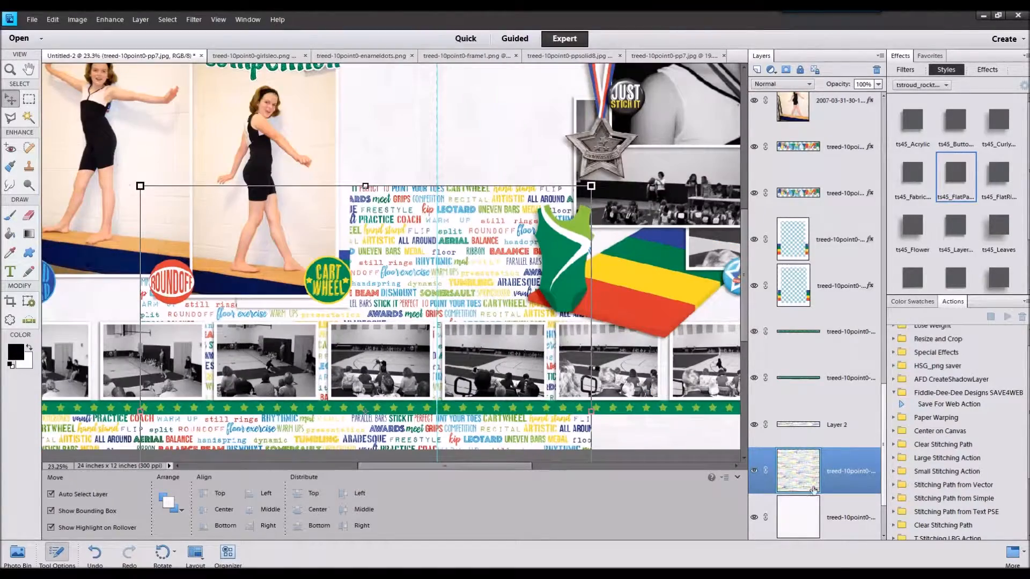
- Try to move the word paper and the matched strip together after checking their seam, and undo the move
ctrl+click(837, 439)
scroll(445, 449, up, 4)
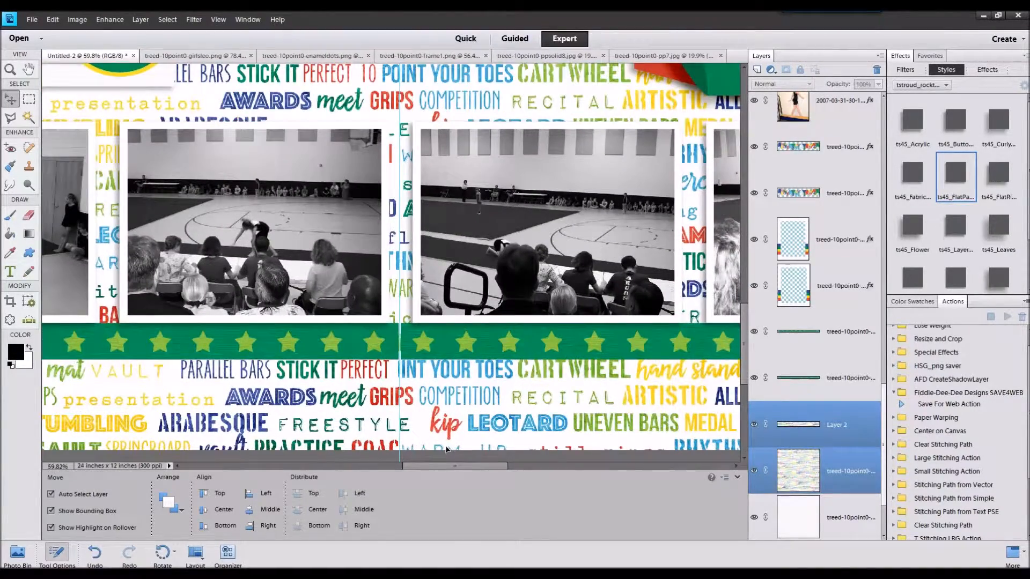
scroll(446, 449, down, 4)
drag(499, 430, 509, 393)
click(52, 19)
click(64, 27)
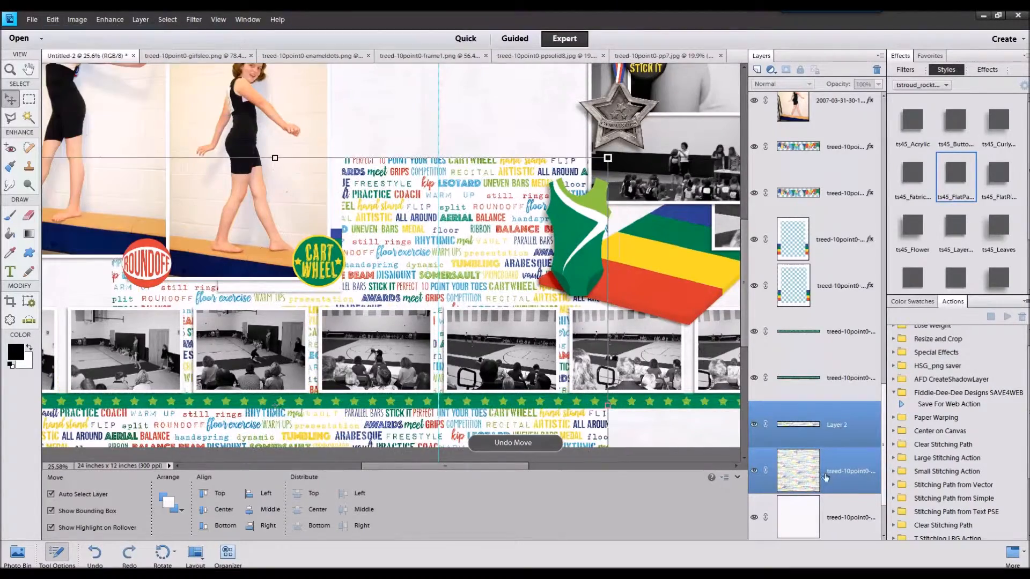
- Delete the copied word-paper strip and move the full word paper up so it is centred across the page seam
click(819, 434)
right_click(818, 434)
click(843, 267)
scroll(408, 257, down, 3)
drag(408, 257, 446, 144)
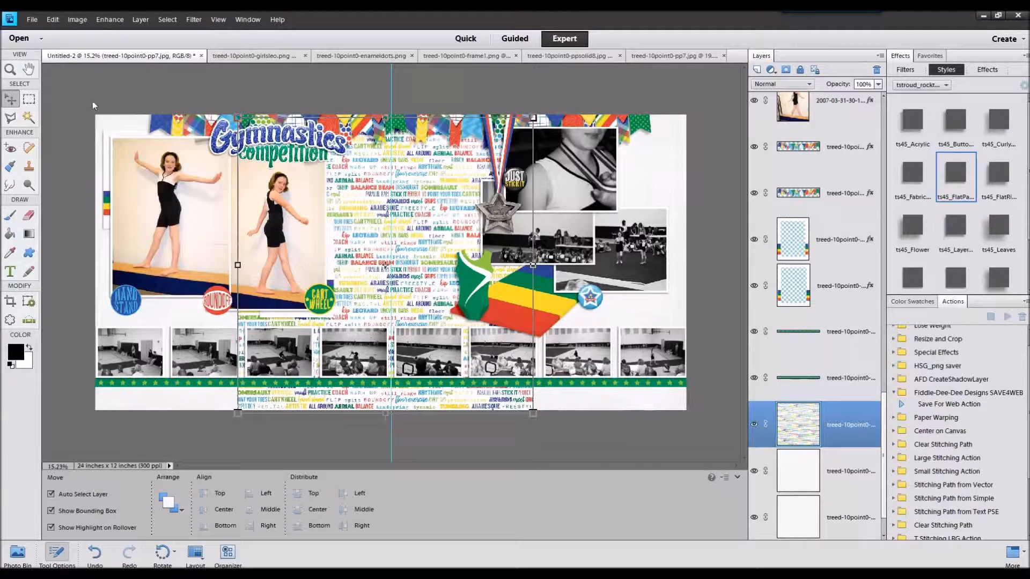
- Replace the full word paper with a smaller block copied from it across the page seam, and give the block a flat paper style
key(m)
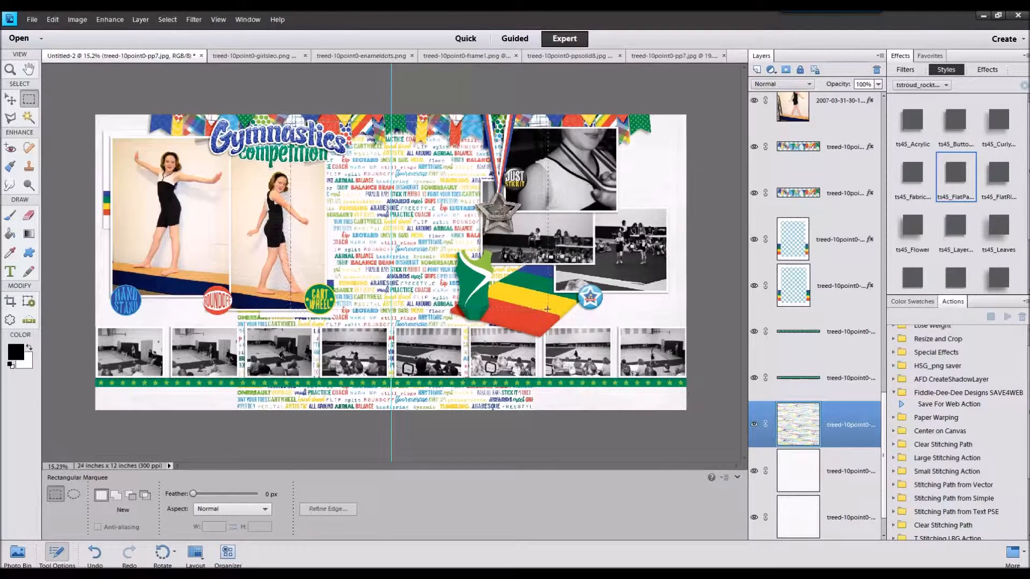
key(ctrl+j)
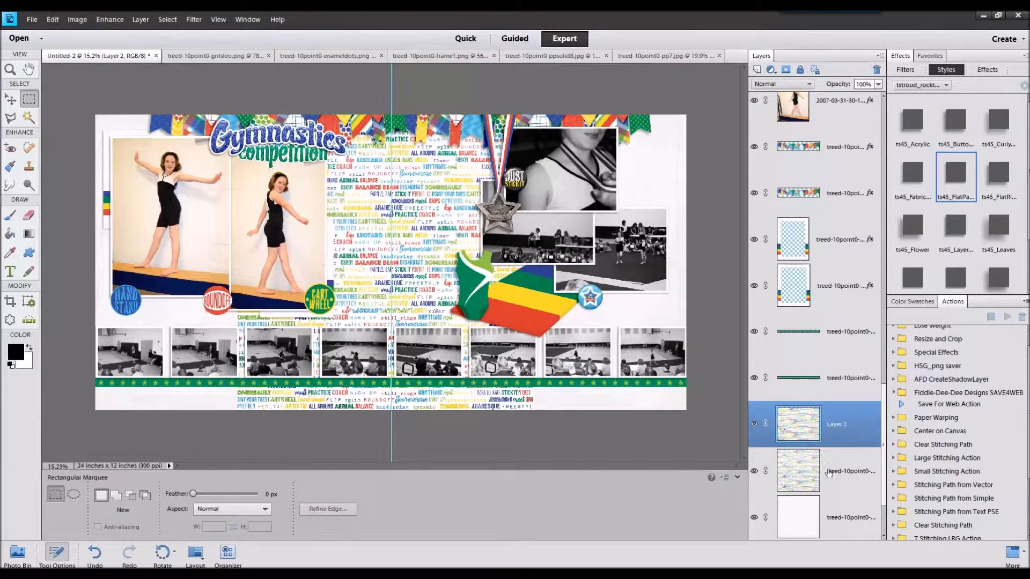
right_click(835, 476)
click(863, 312)
key(v)
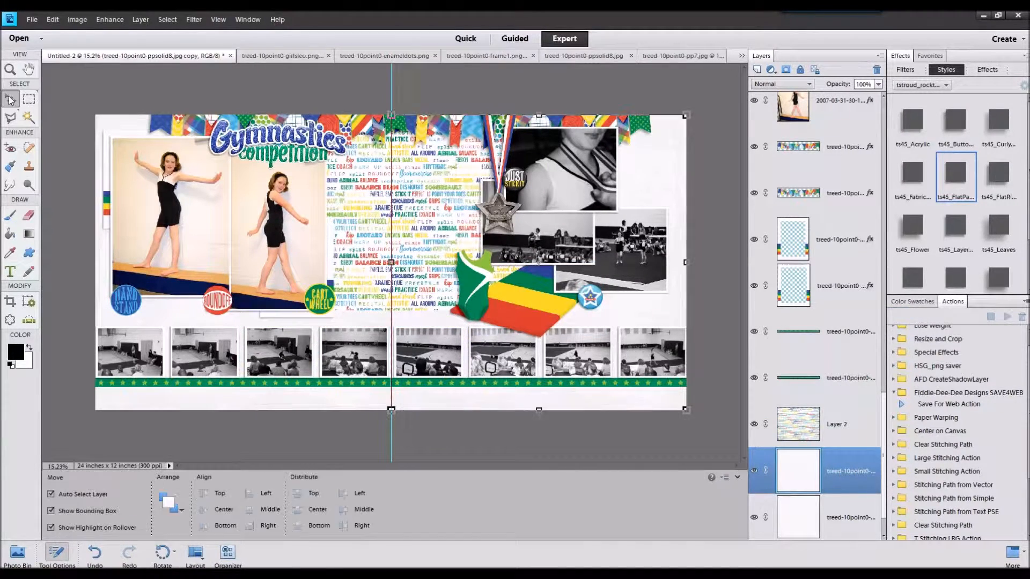
click(431, 207)
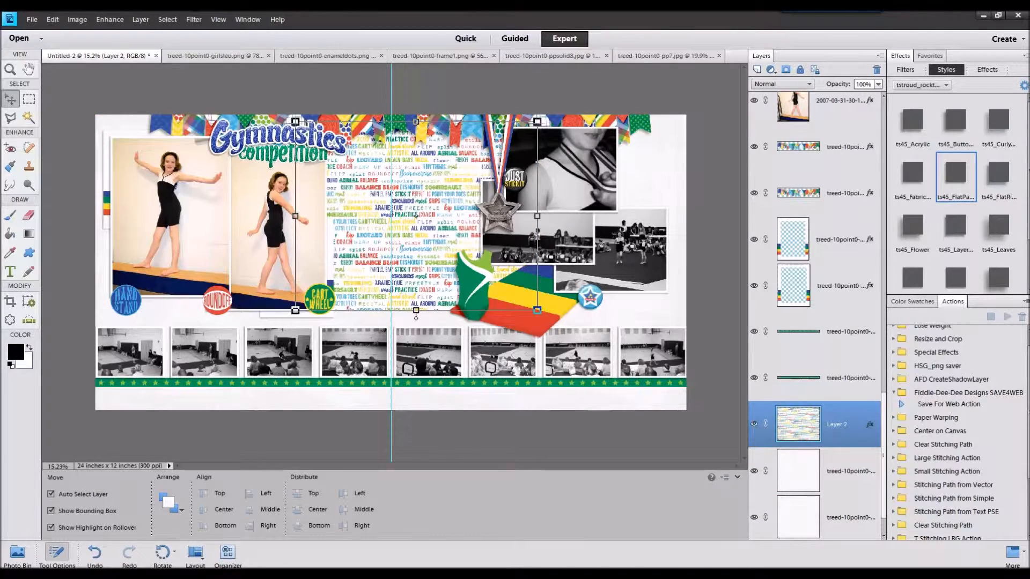
- Place the multicoloured star paper treed-10point0-pp5 over the left page, above the word block and below the star border
drag(567, 498, 567, 499)
click(13, 557)
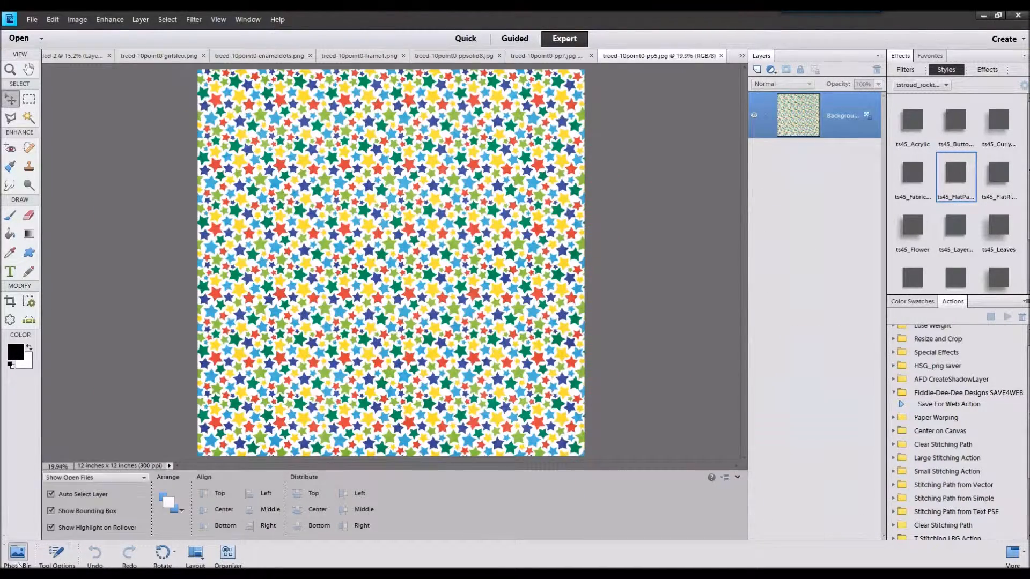
double_click(80, 512)
scroll(837, 499, down, 3)
drag(552, 513, 277, 323)
- Copy the lower part of the star paper to a new layer, duplicate that strip, and delete the full star sheet
click(29, 99)
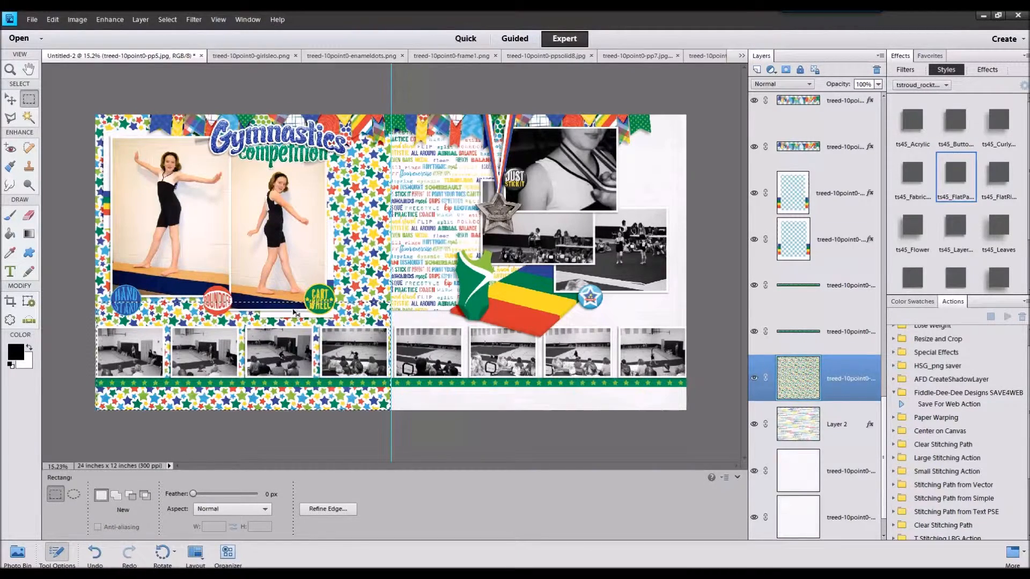
key(ctrl+j)
right_click(857, 392)
click(890, 209)
key(Return)
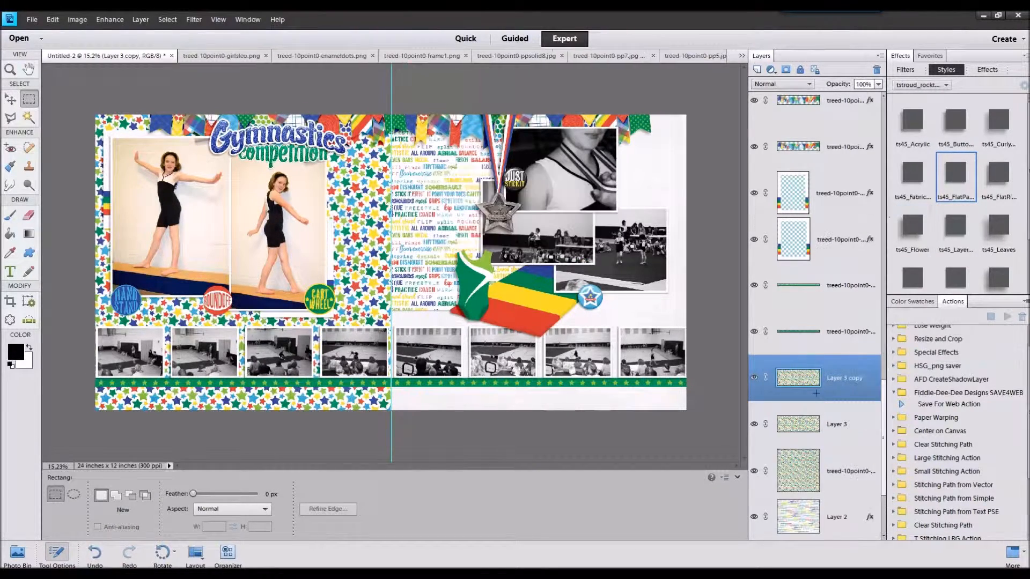
right_click(849, 468)
click(879, 306)
- Move the duplicate star strip onto the right page so it meets the left strip at the page seam
click(11, 100)
drag(376, 322, 669, 319)
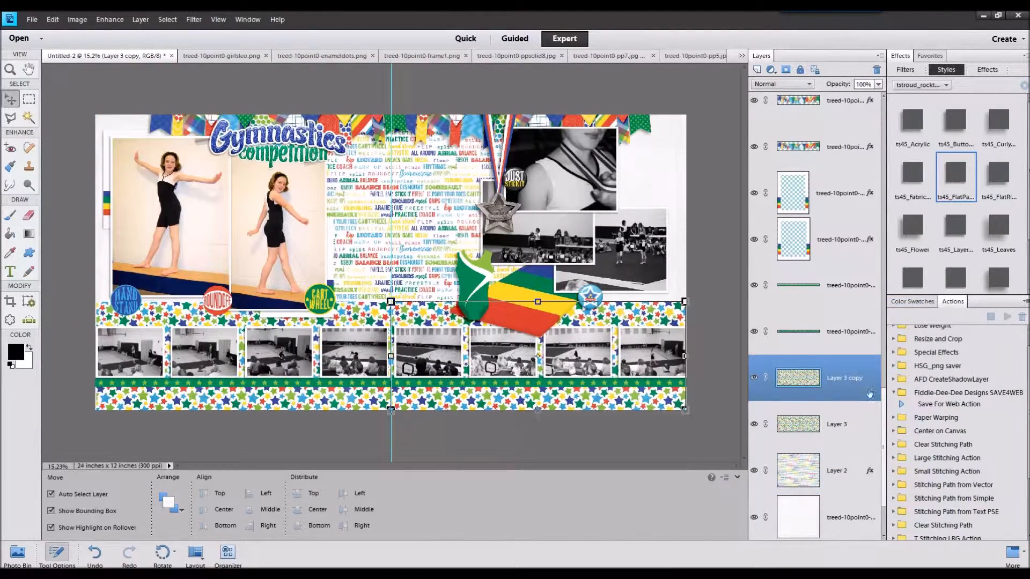
shift+click(858, 418)
scroll(392, 306, up, 5)
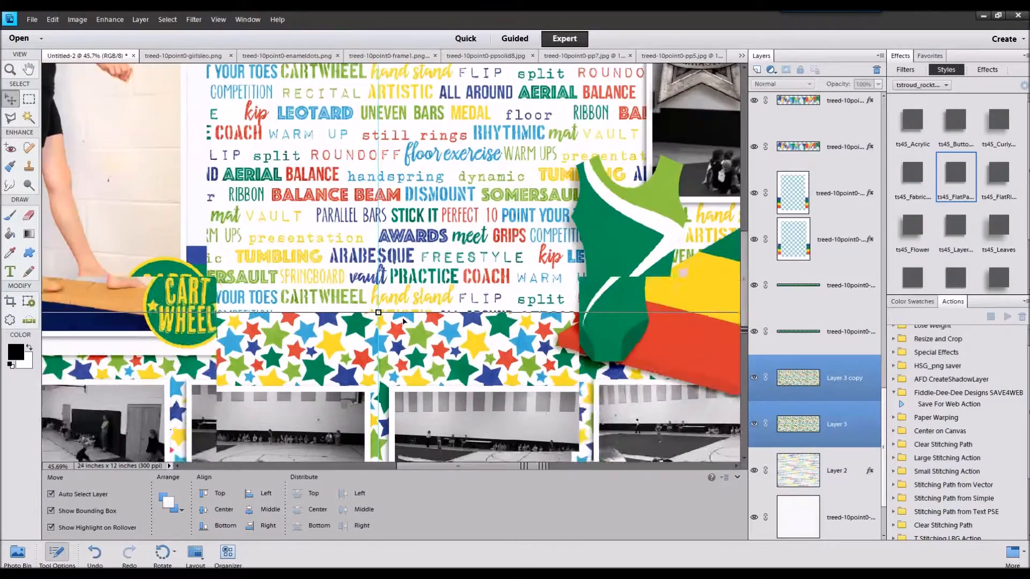
scroll(371, 333, up, 5)
click(416, 214)
drag(558, 302, 580, 299)
- Try to nudge the right-hand star strip at the seam, and undo the move
click(72, 322)
mouse_move(466, 379)
mouse_down()
mouse_move(476, 377)
mouse_move(466, 374)
mouse_up()
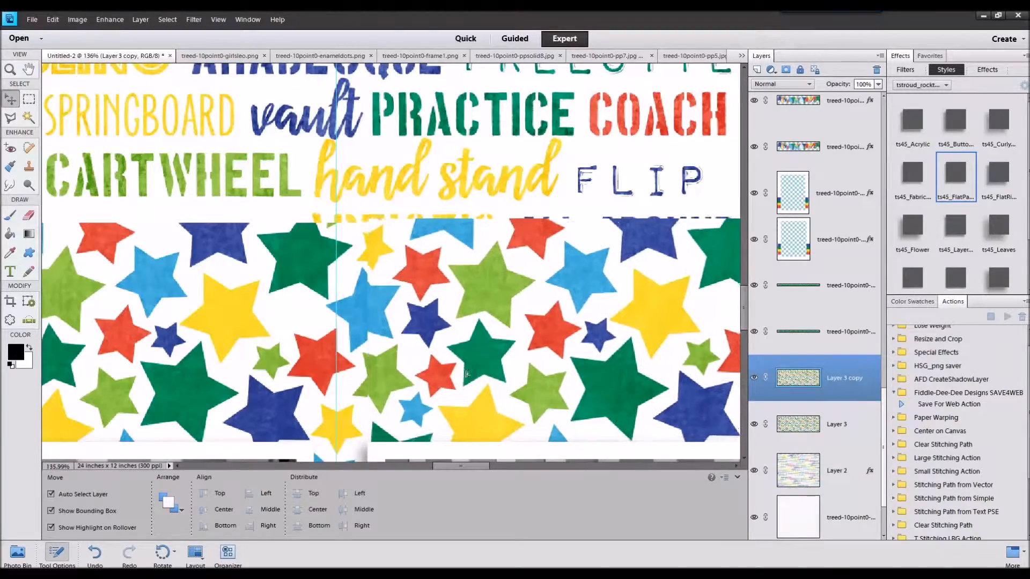
key(ctrl+z)
- Select both star-paper strips and scale them together to 101.12%
scroll(472, 351, down, 6)
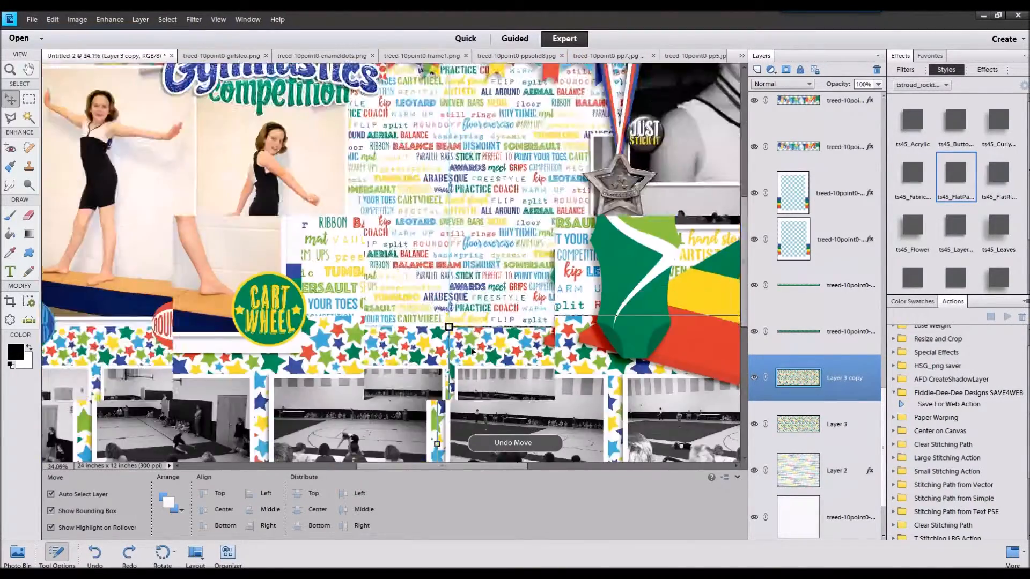
scroll(472, 351, down, 3)
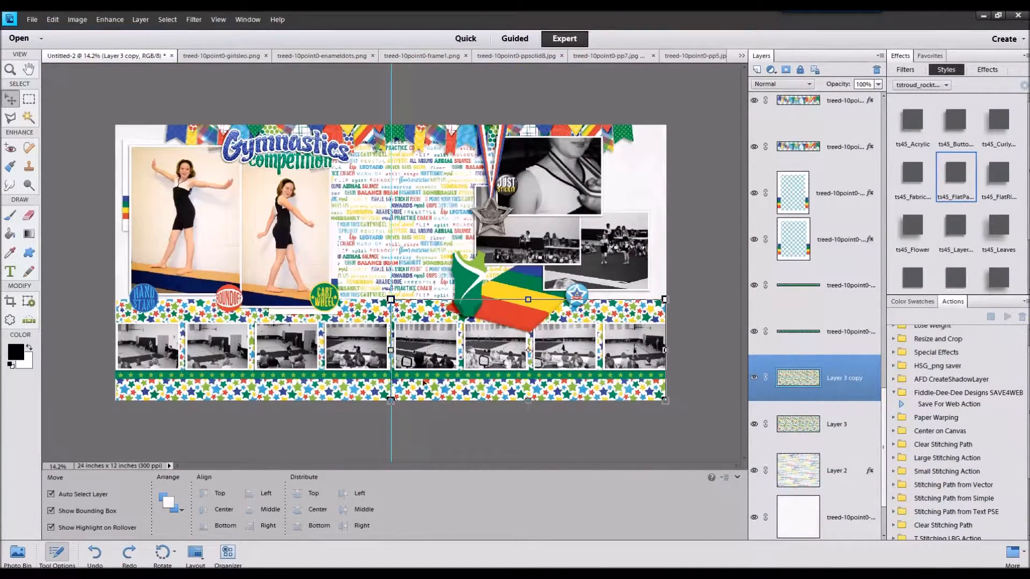
shift+click(334, 375)
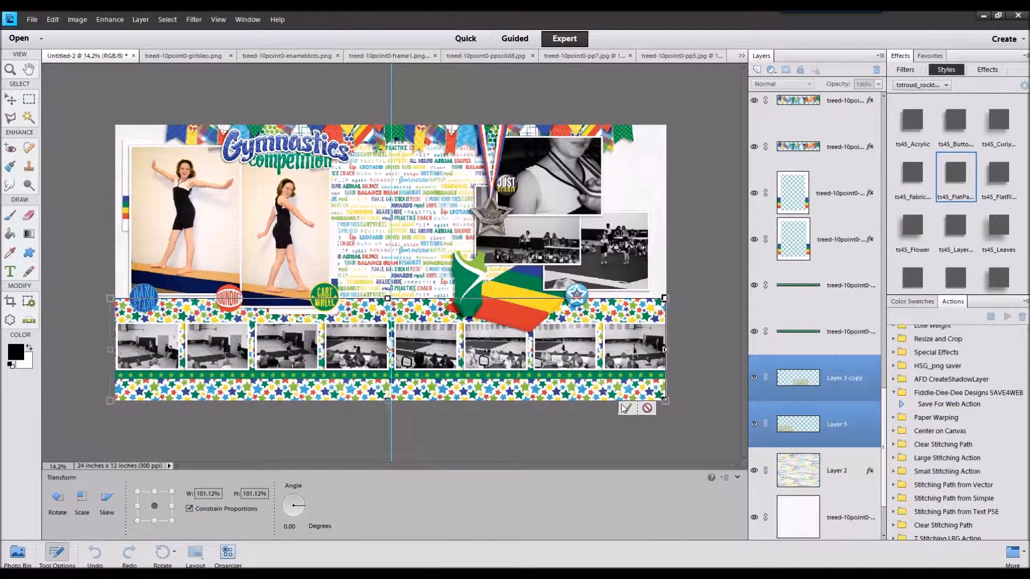
click(573, 436)
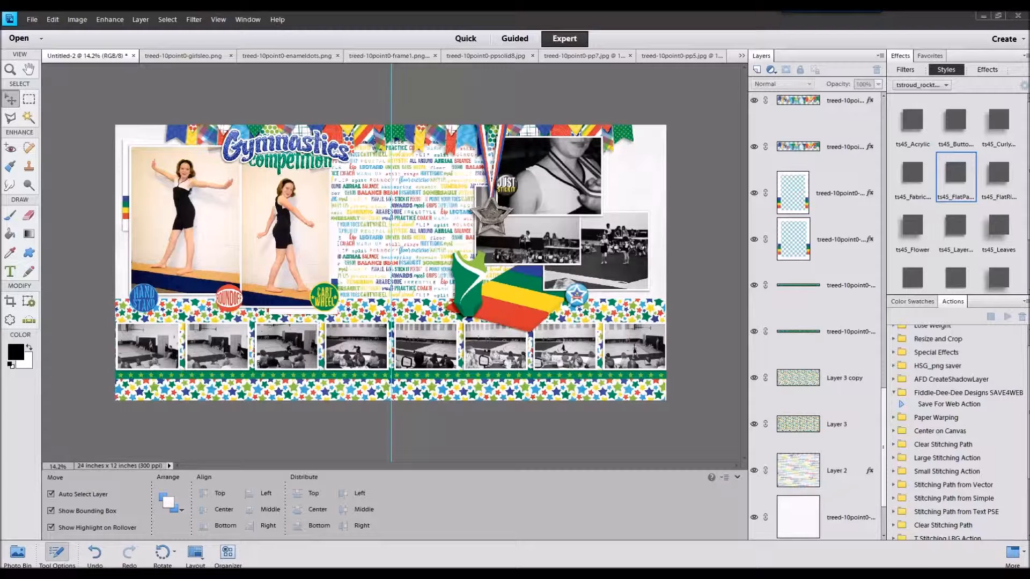
- Fill the word-paper block with the sunburst paper treed-10point0-pp11 by placing it above as a clipped layer and merging them
click(28, 552)
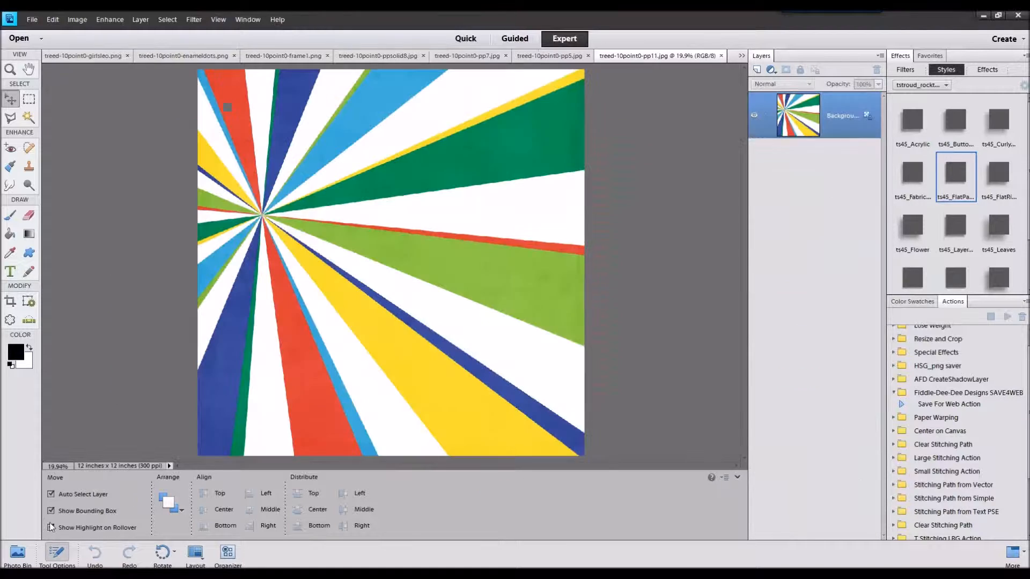
click(81, 521)
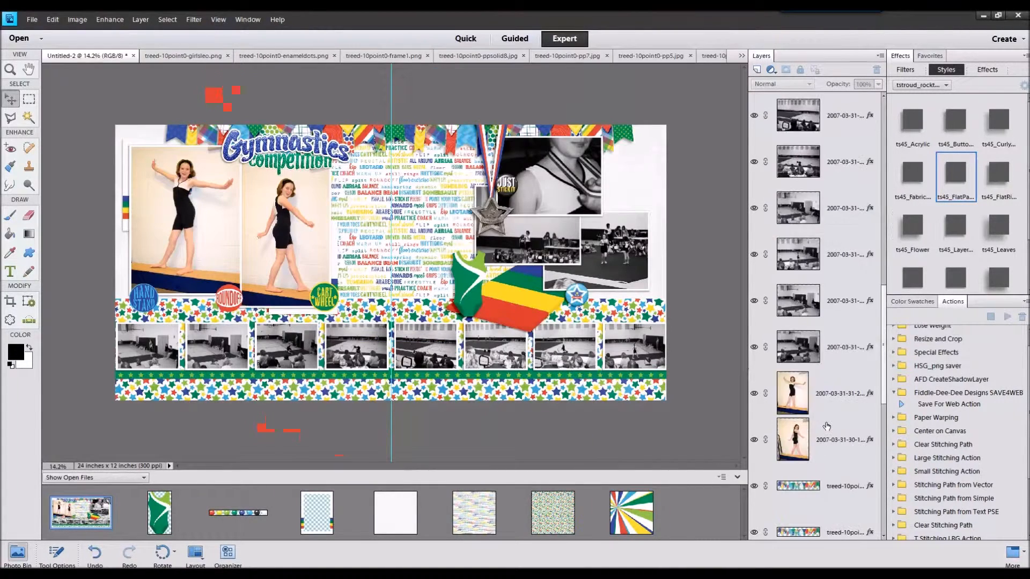
click(841, 426)
click(848, 373)
drag(617, 503, 449, 235)
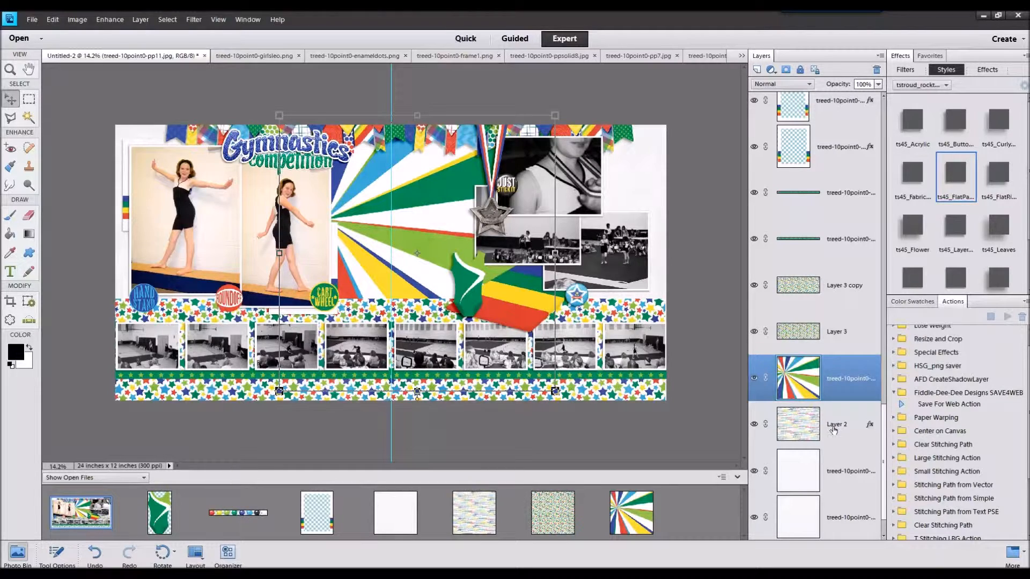
key(ctrl+g)
key(ctrl+e)
- Remove both frame layers with the coloured edge tabs from behind the left-page photos
click(837, 107)
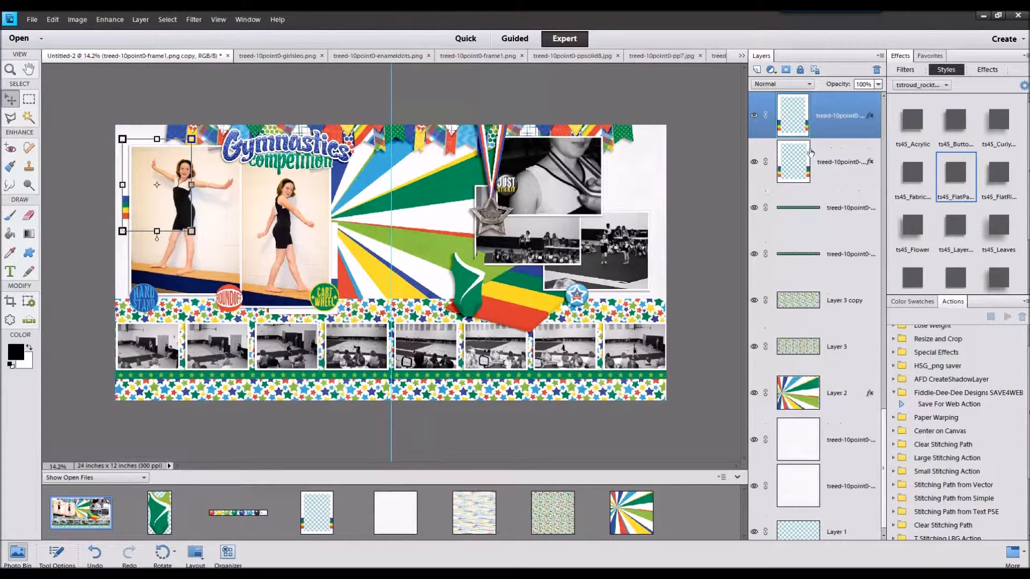
shift+click(811, 153)
key(ctrl+e)
- Try to move the right-page star border up to the star paper's upper edge, and undo the move
click(852, 285)
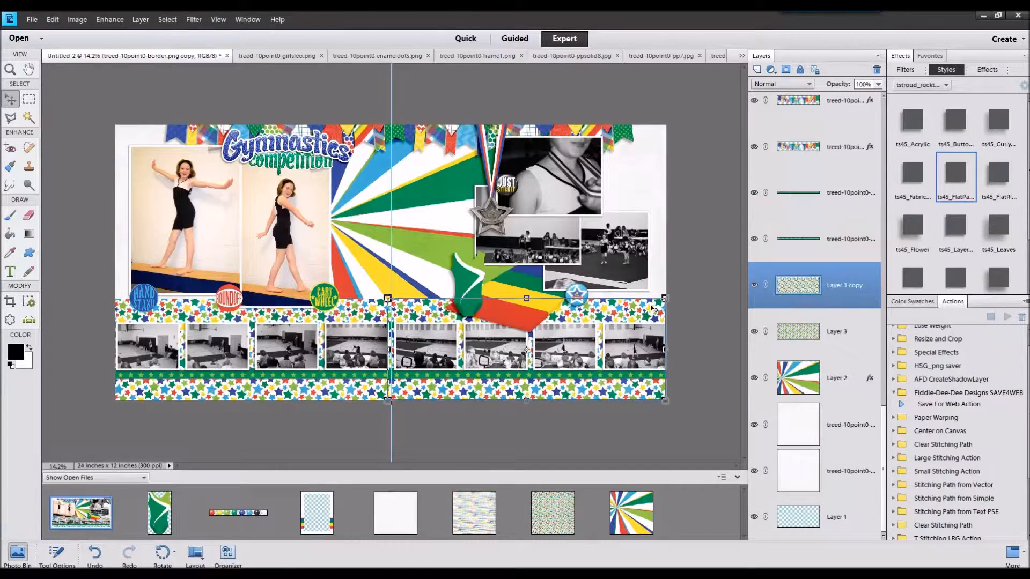
drag(623, 367, 624, 296)
click(53, 19)
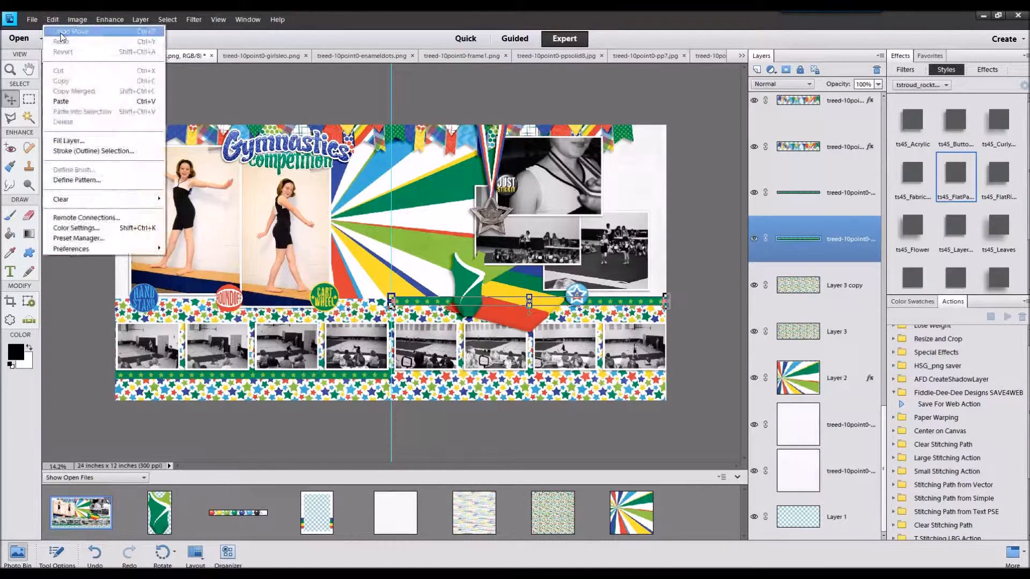
click(60, 31)
- Duplicate both green star borders together and place the copies along the upper edge of the star-paper strips
shift+click(841, 210)
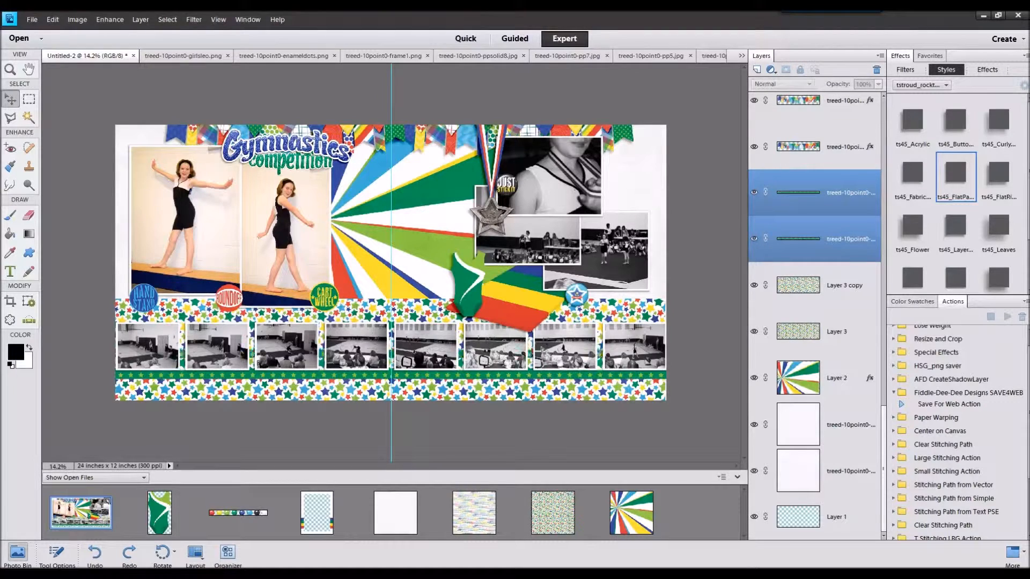
drag(541, 349, 542, 304)
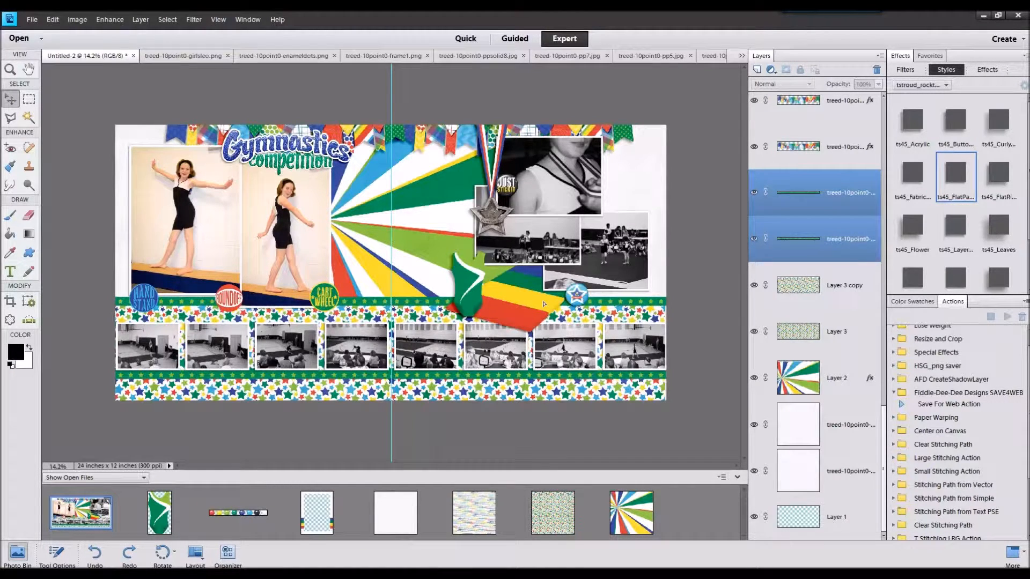
drag(544, 303, 544, 303)
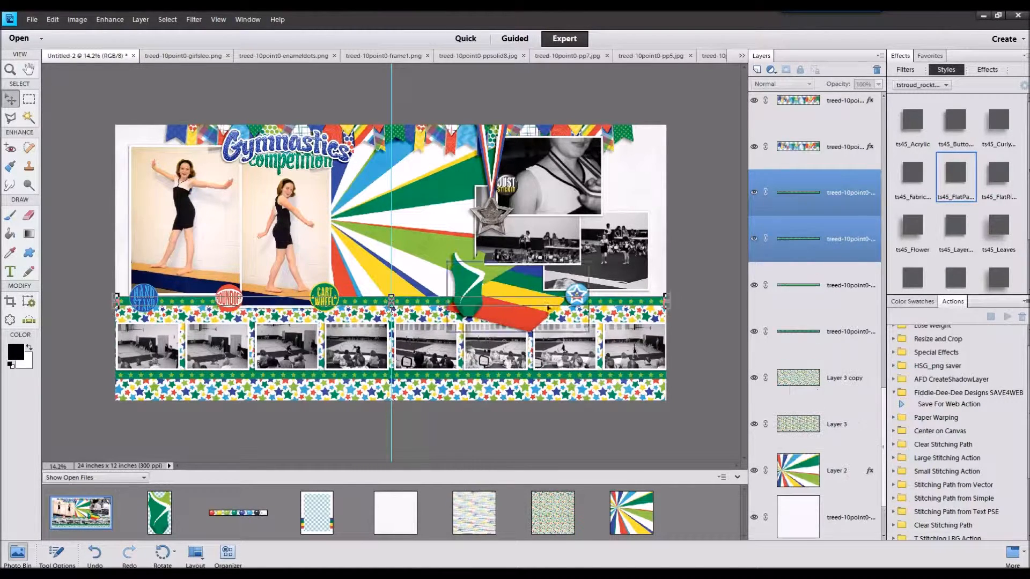
click(727, 257)
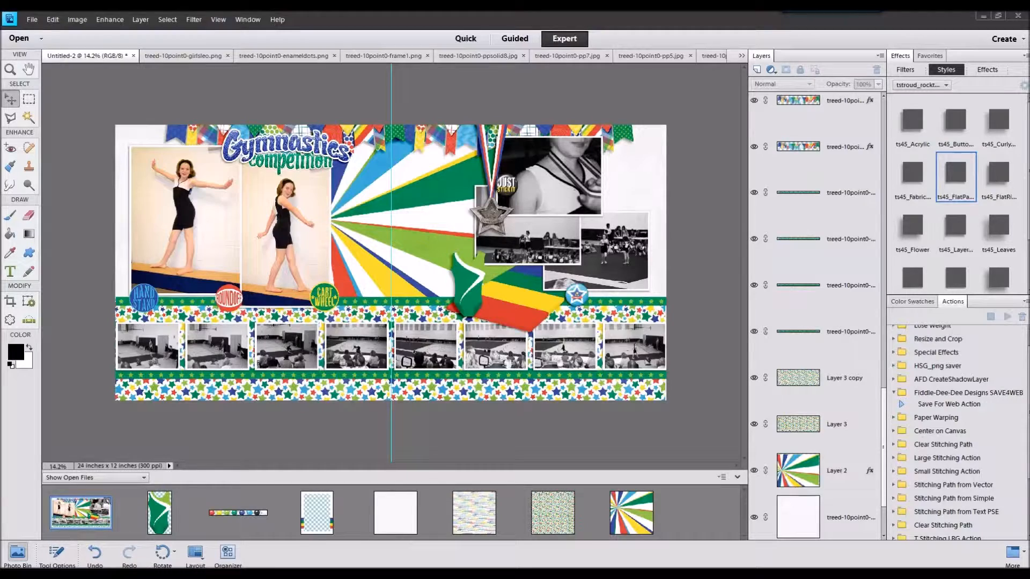
- Close all the open supply files from the leotard through the sunburst paper, keeping the layout open
click(151, 511)
shift+click(615, 519)
right_click(615, 520)
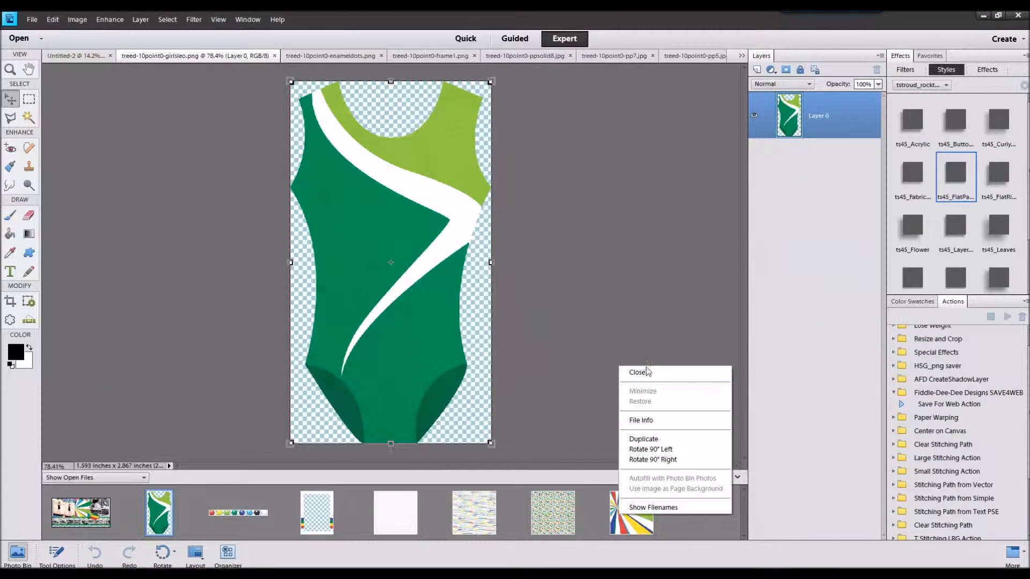
click(643, 370)
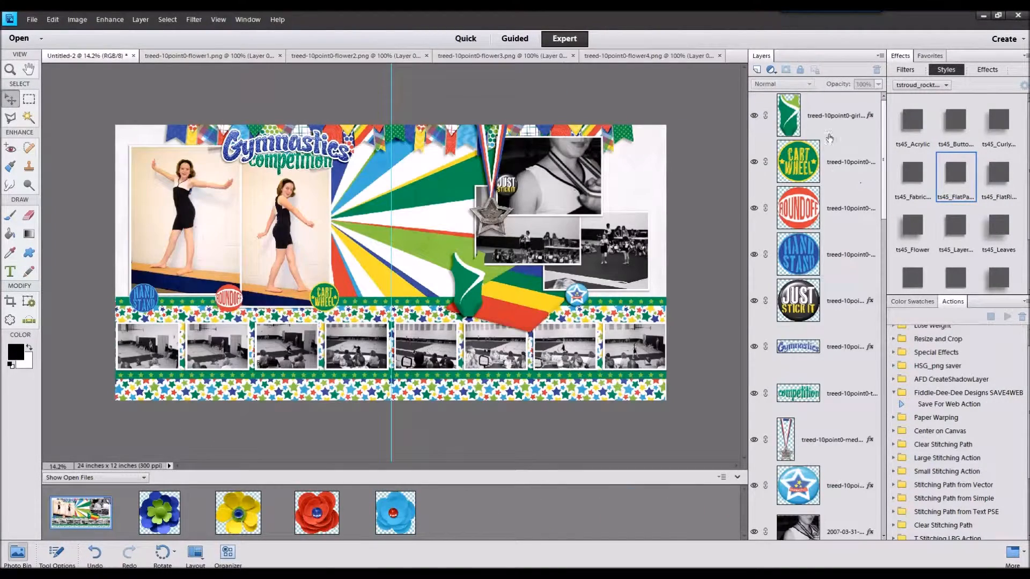
- Add the blue flower at a reduced size on the medal photo's lower outer corner with the ts45_Flower style
click(828, 135)
drag(387, 513, 461, 328)
drag(391, 263, 496, 277)
click(917, 227)
click(488, 309)
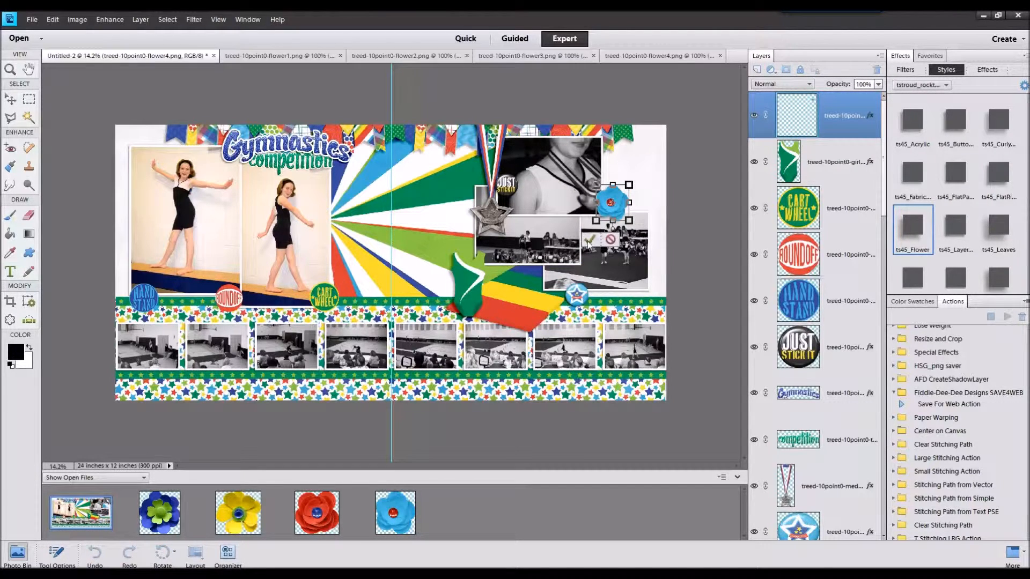
- Delete the green leotard from the layout
click(850, 160)
right_click(857, 159)
click(883, 201)
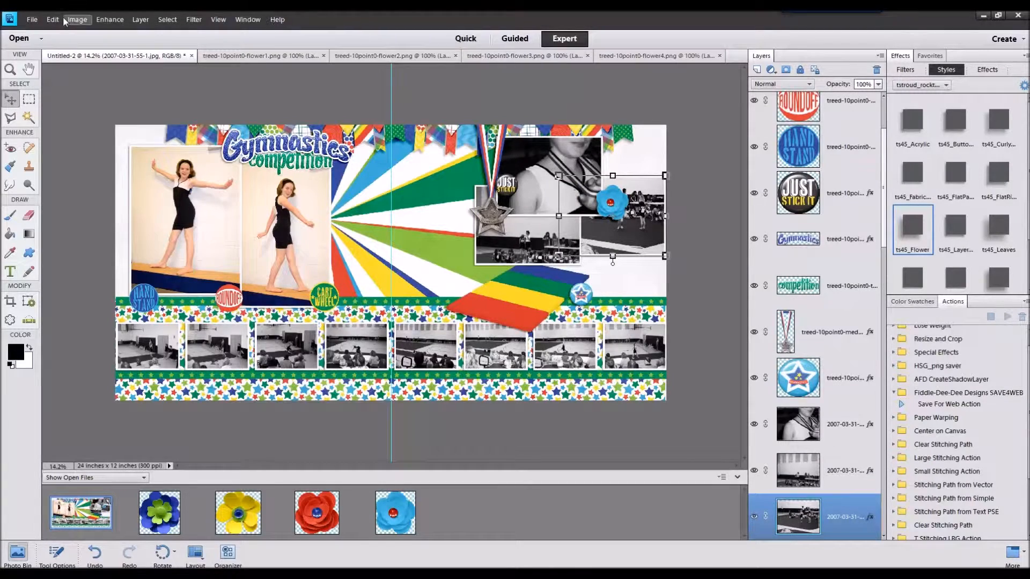
- Undo the last move of the lowest black-and-white photo on the right page
click(54, 19)
click(63, 33)
click(595, 274)
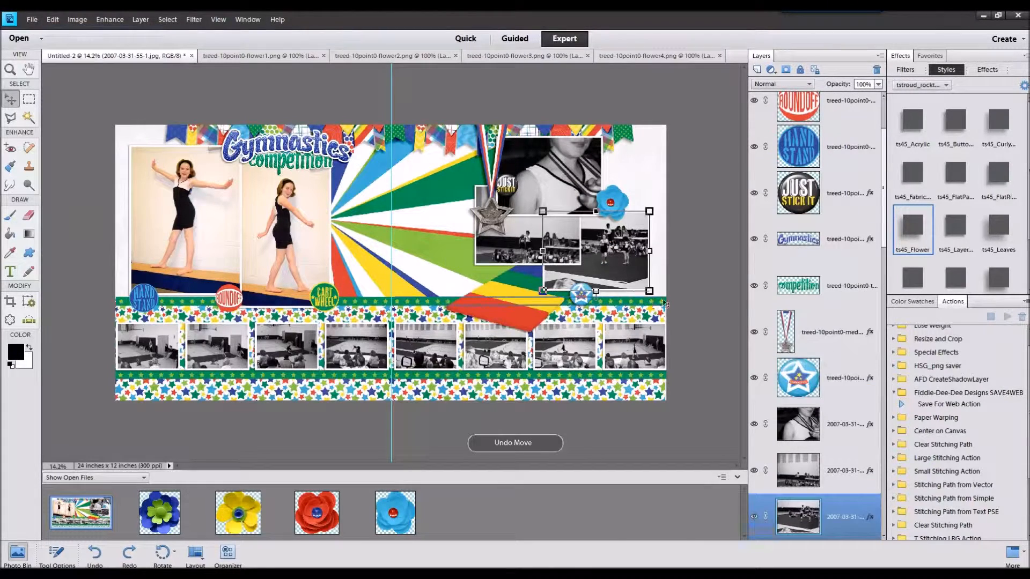
- Move the Just Stick It badge to just below the blue flower and delete the blue star badge
click(566, 301)
drag(509, 186, 654, 217)
drag(583, 300, 132, 241)
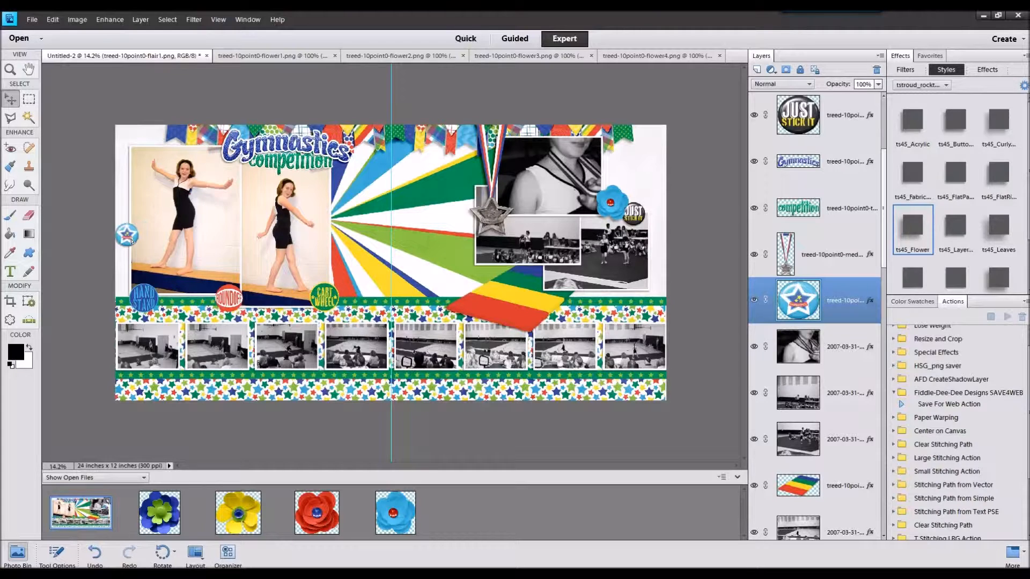
right_click(848, 307)
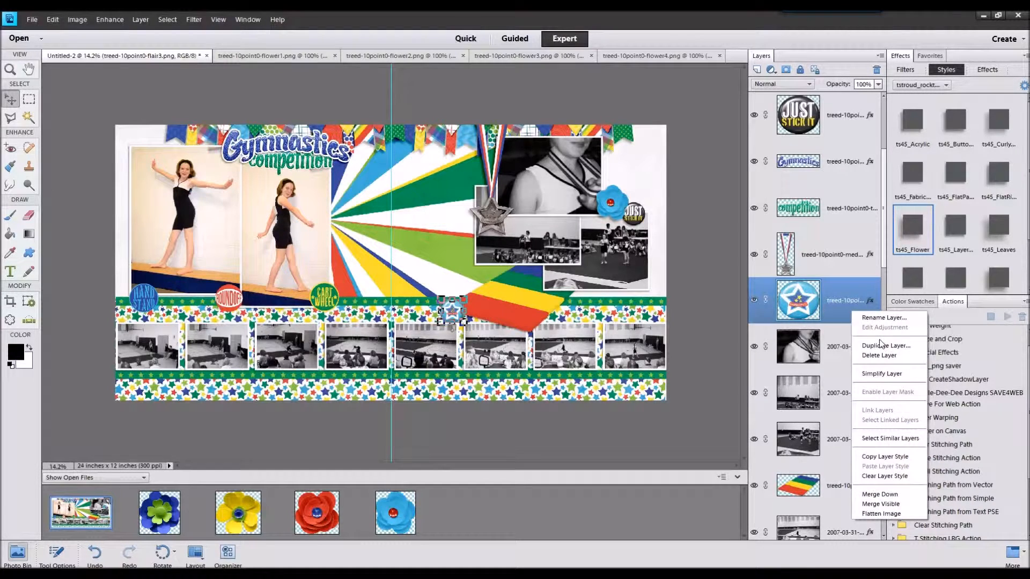
click(872, 346)
- Add the red flower at a reduced size beside the blue flower, above the Just Stick It badge
drag(317, 512, 633, 189)
click(605, 220)
- Add the yellow flower at a reduced size just left of the Roundoff badge and bring it to the front
drag(244, 504, 475, 295)
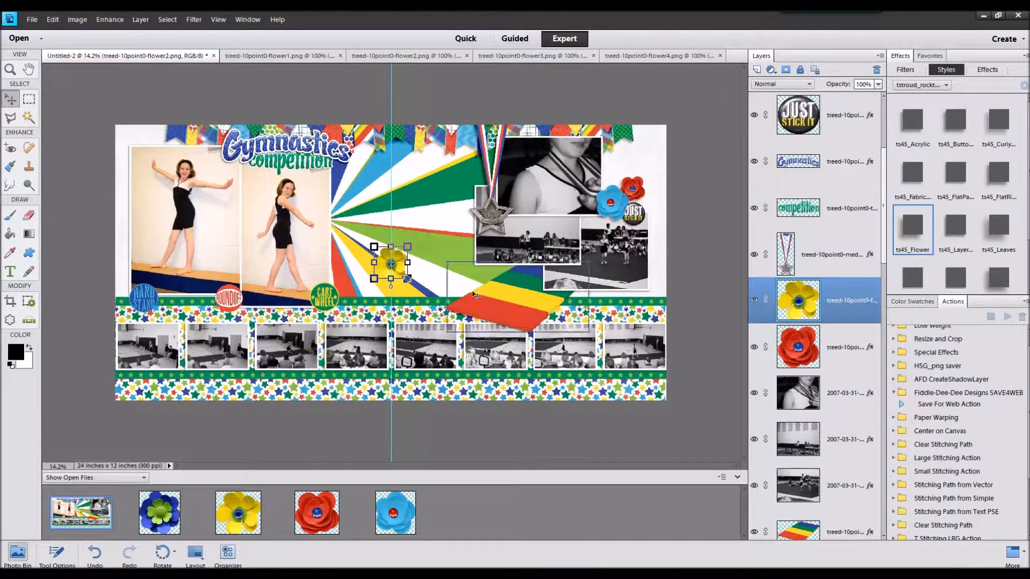
drag(391, 263, 205, 291)
click(179, 321)
right_click(206, 289)
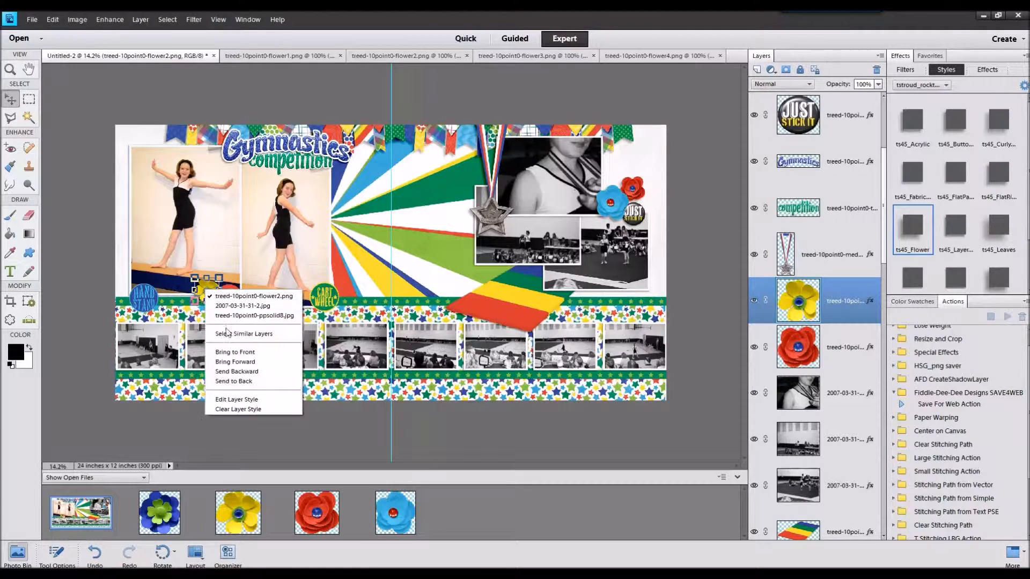
click(231, 353)
- Add the blue-and-green flower at a reduced size between the Hand Stand badge and the yellow flower, with the ts45_Flower style
drag(159, 512, 286, 349)
drag(382, 263, 181, 303)
right_click(220, 269)
click(229, 265)
double_click(915, 214)
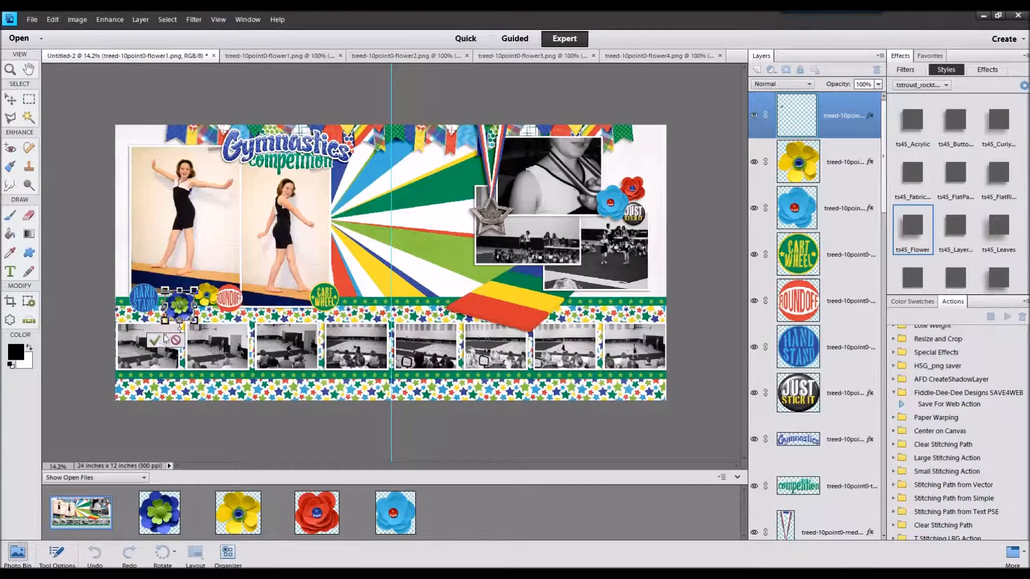
- Add the red flower in front beside the Cart Wheel badge and place a smaller copy of the blue flower to its left
drag(316, 513, 304, 308)
right_click(304, 308)
click(342, 371)
drag(604, 209, 291, 307)
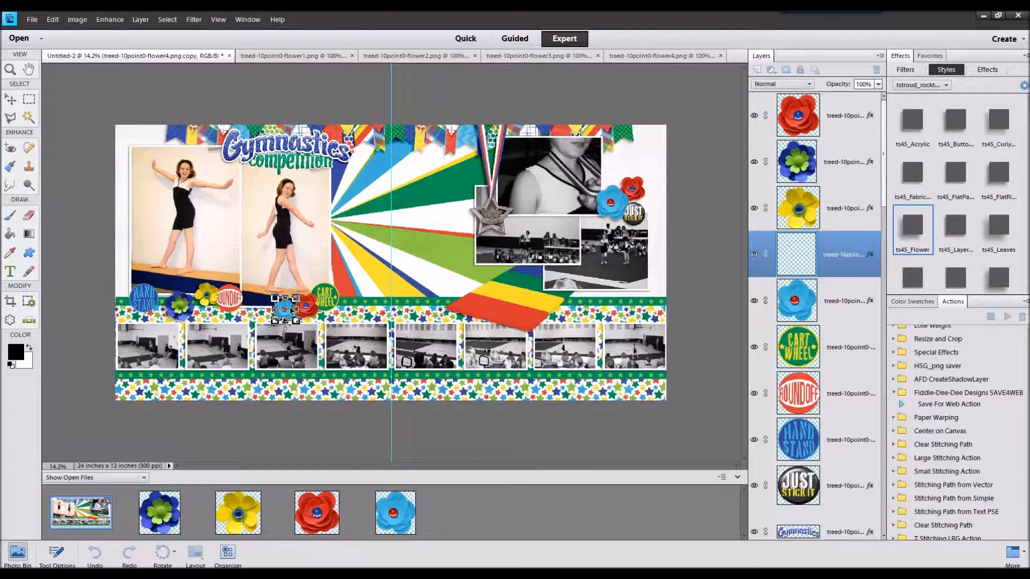
click(260, 340)
- Copy the blue-and-green and yellow flowers to the right of the Just Stick It badge and move the red flower left of the blue one
drag(180, 306, 651, 231)
drag(209, 298, 657, 276)
click(621, 288)
drag(633, 187, 590, 213)
drag(652, 261, 652, 214)
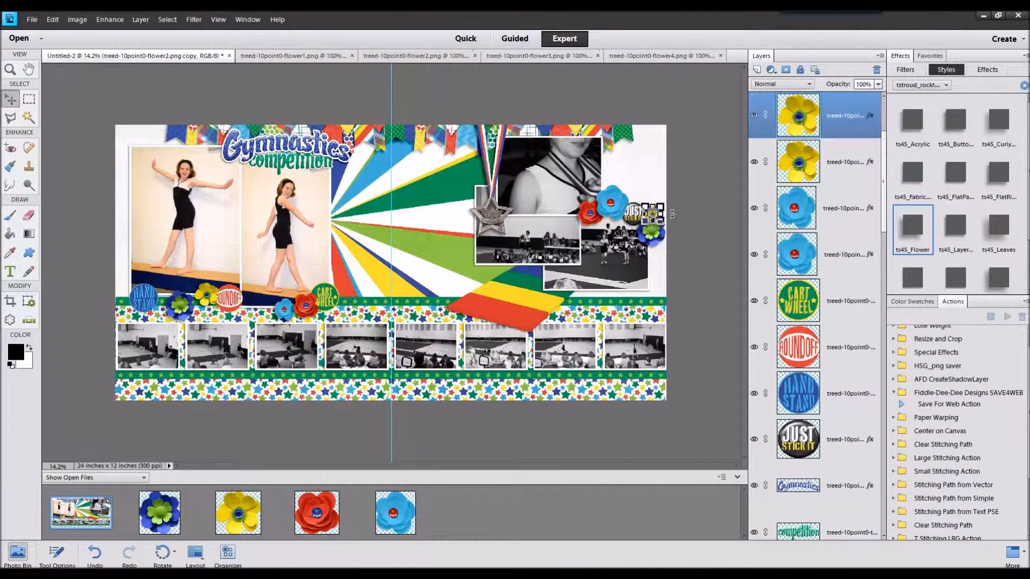
click(702, 189)
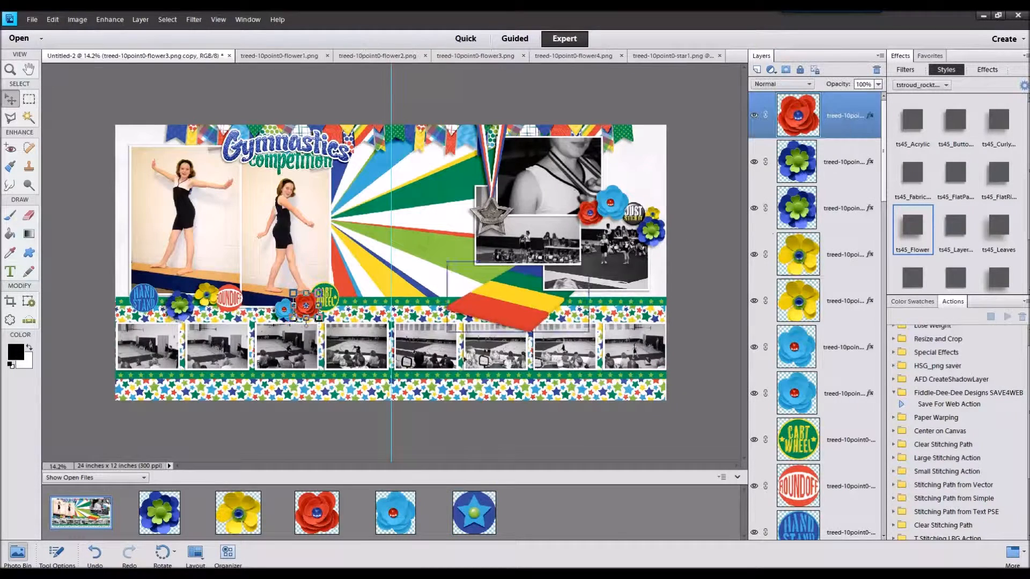
- Add the blue star badge above the Just Stick It badge, layered beneath that badge, with the flat paper shadow style
drag(474, 512, 429, 316)
drag(398, 272, 621, 191)
drag(829, 134, 836, 419)
click(956, 175)
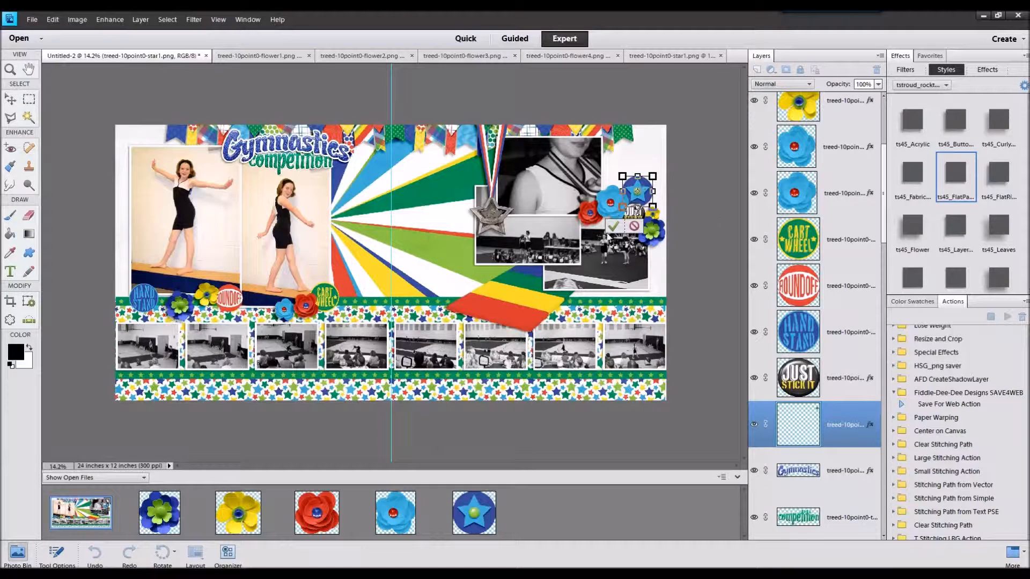
click(613, 225)
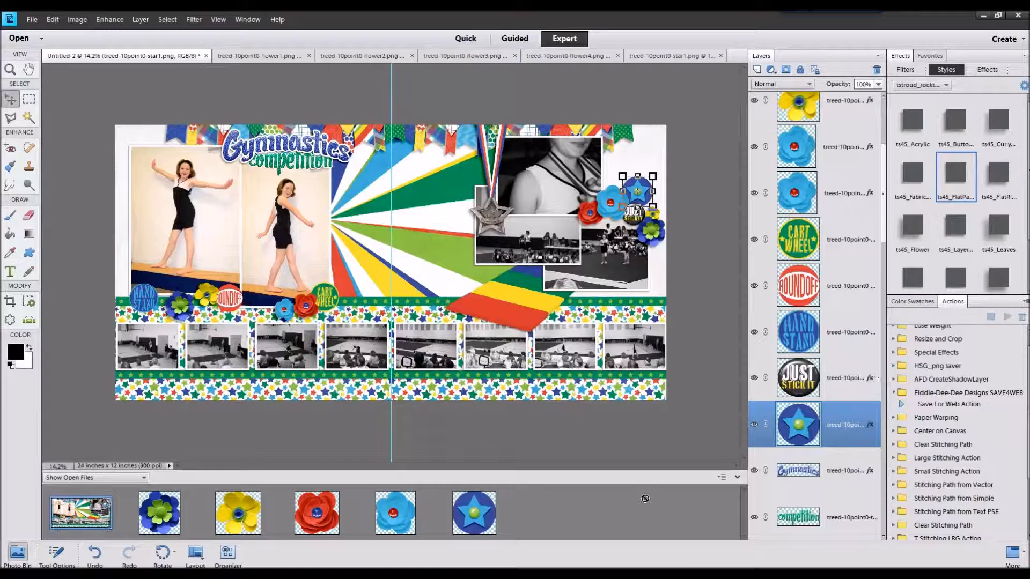
click(287, 164)
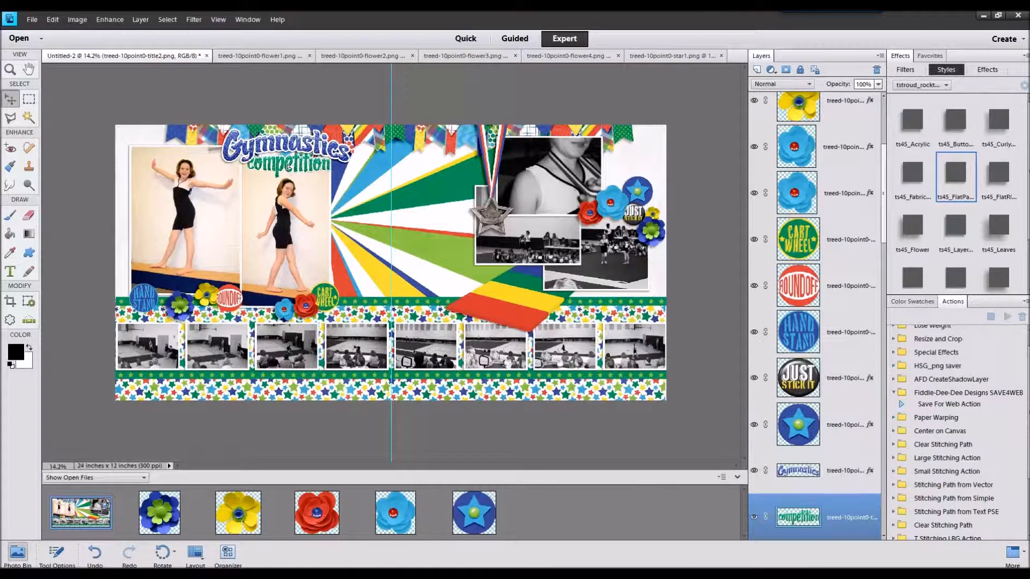
click(692, 163)
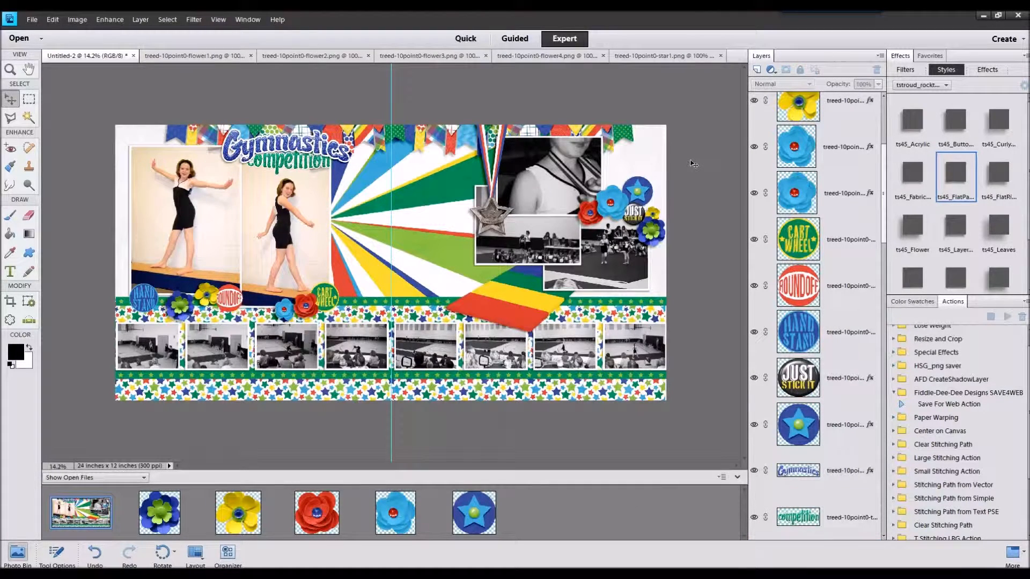